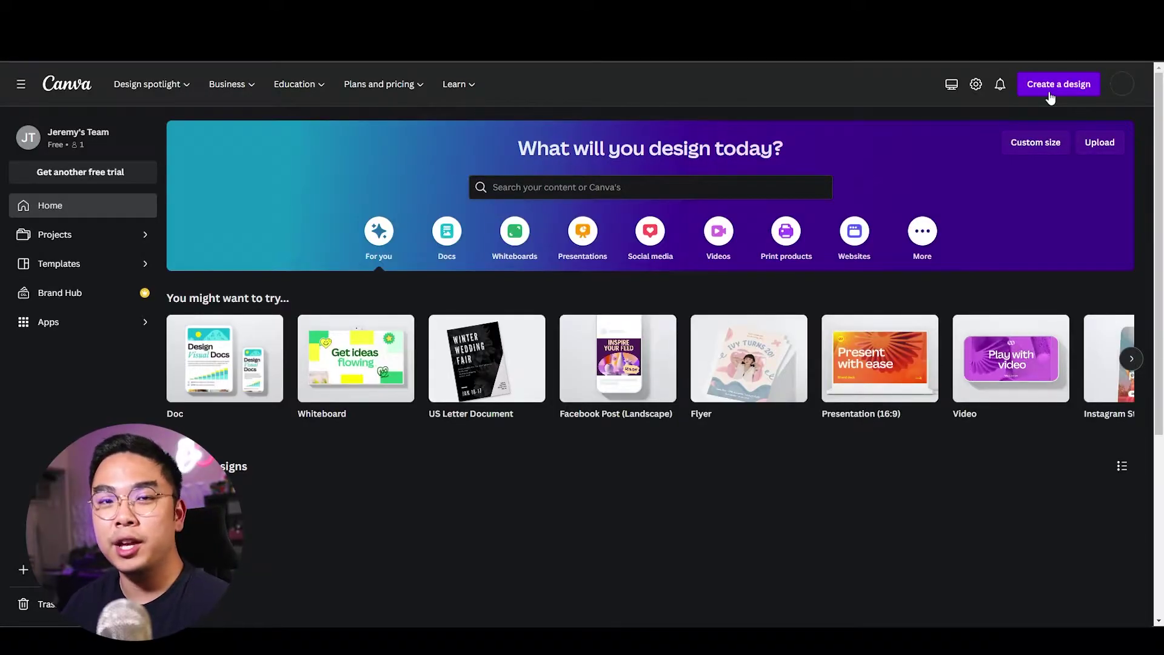
# Search design types for 'business' and start a blank Business Card (Landscape) design.
pyautogui.click(1058, 88)
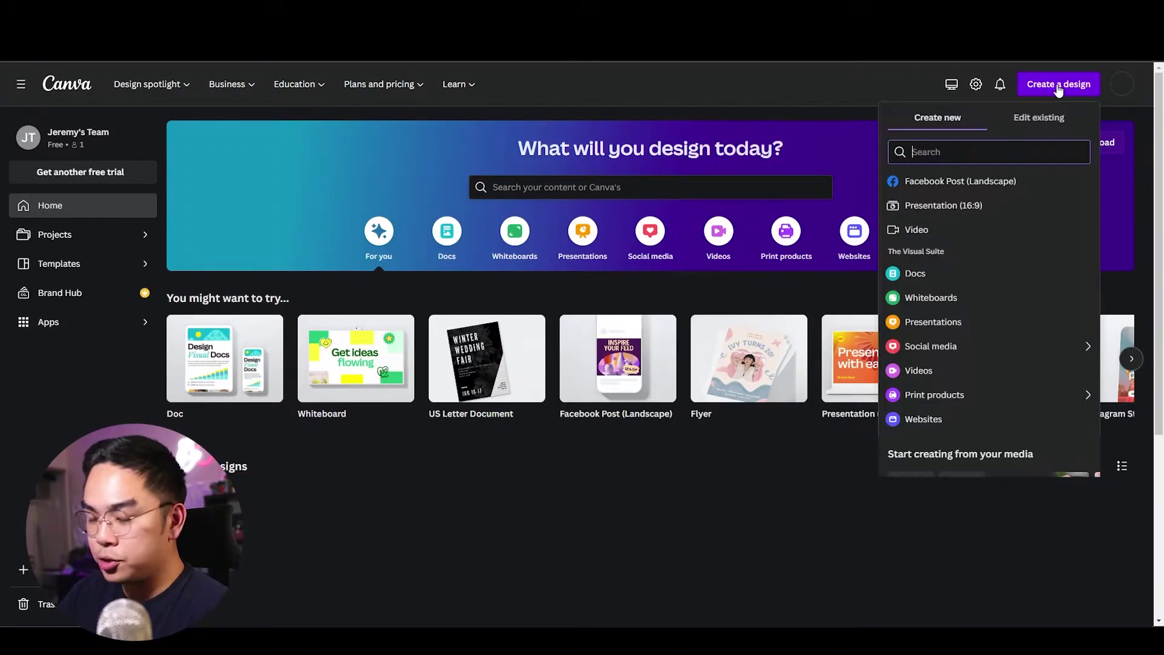
pyautogui.write('busines')
pyautogui.press('BackSpace')
pyautogui.write('iness')
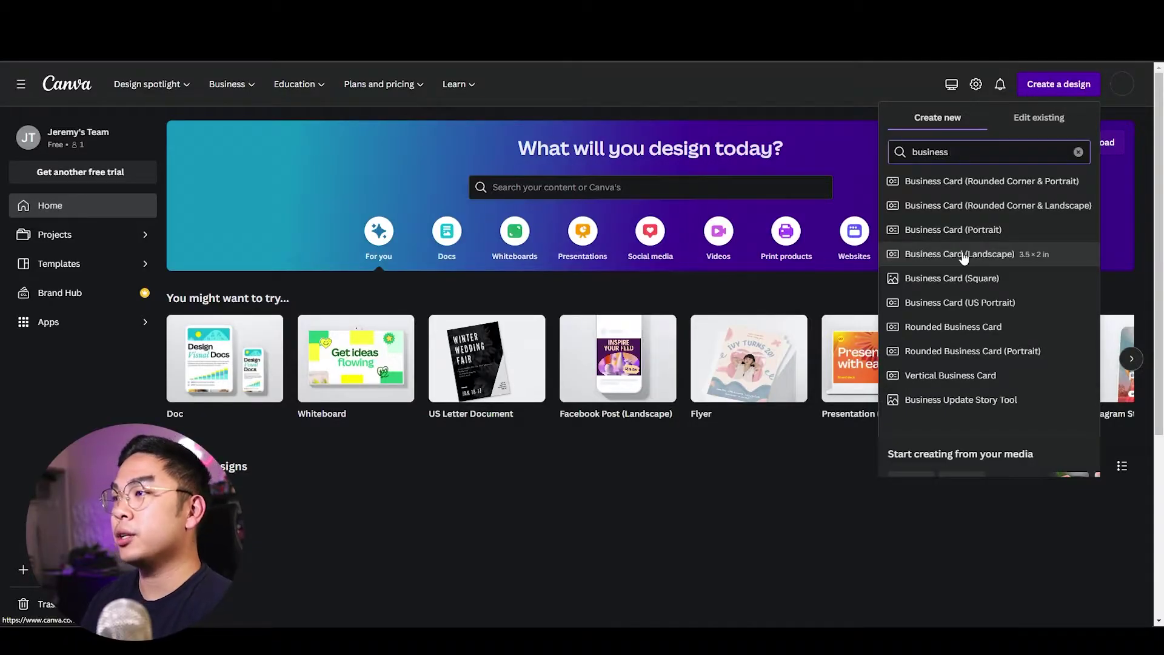
pyautogui.click(963, 257)
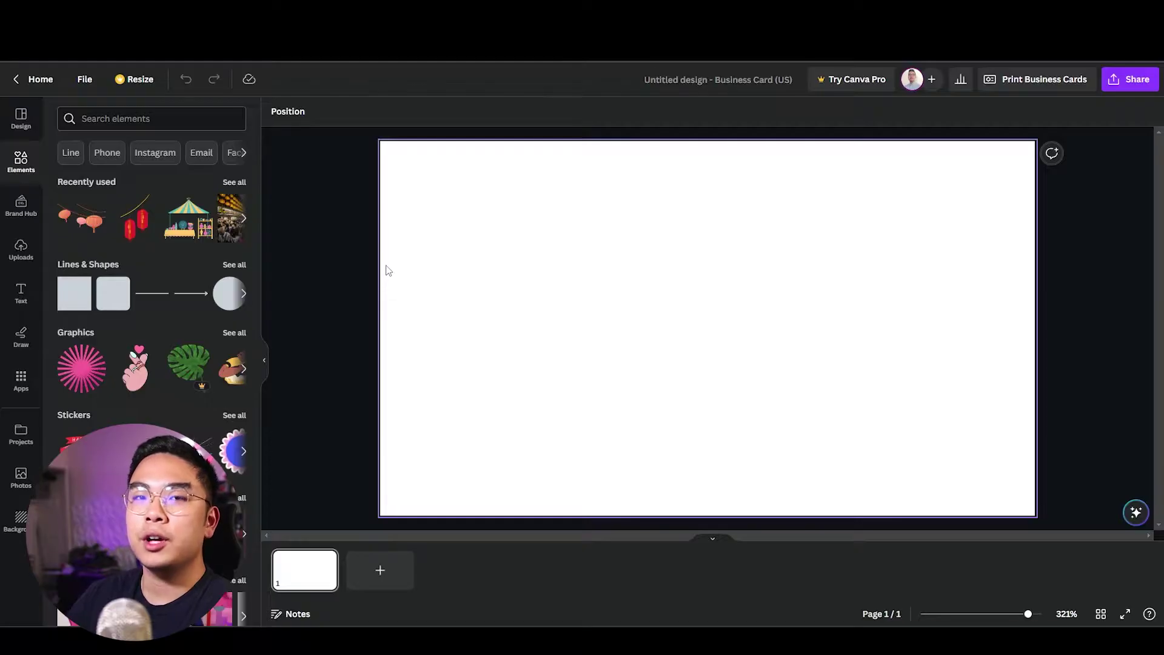
# Place the uploaded headshot photo onto the blank card from Uploads.
pyautogui.click(22, 117)
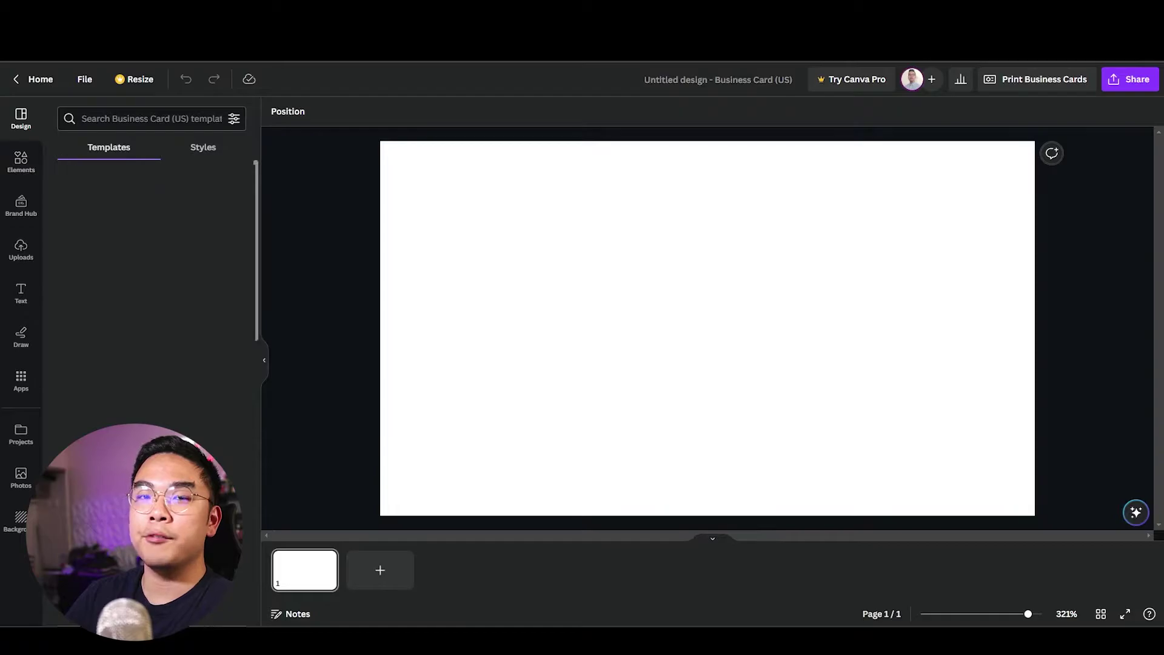
pyautogui.click(25, 248)
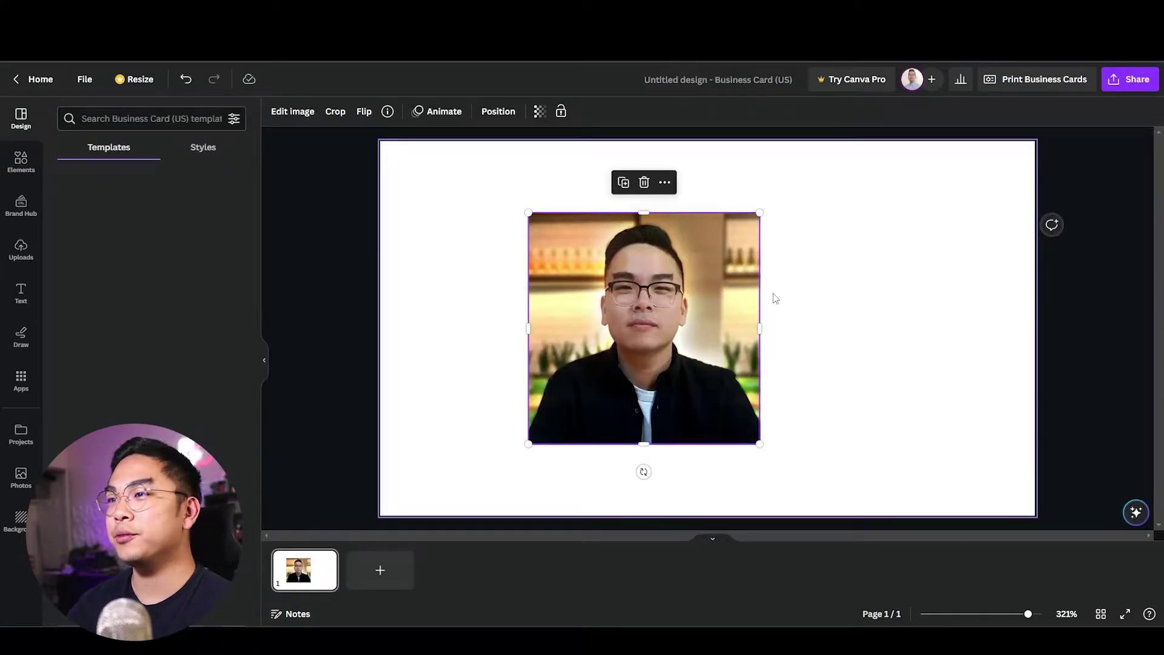
pyautogui.click(21, 162)
pyautogui.scroll(-10, 184, 356)
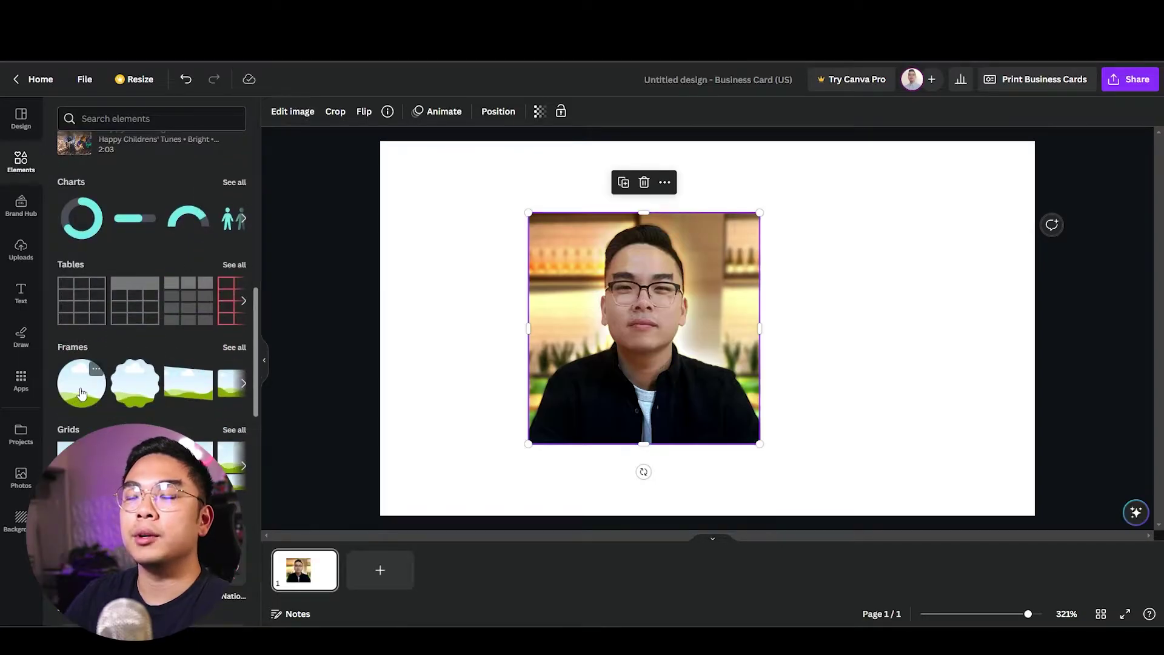
# Drop the headshot into a circle frame and shrink it slightly.
pyautogui.click(82, 394)
pyautogui.moveTo(740, 343); pyautogui.dragTo(844, 322)
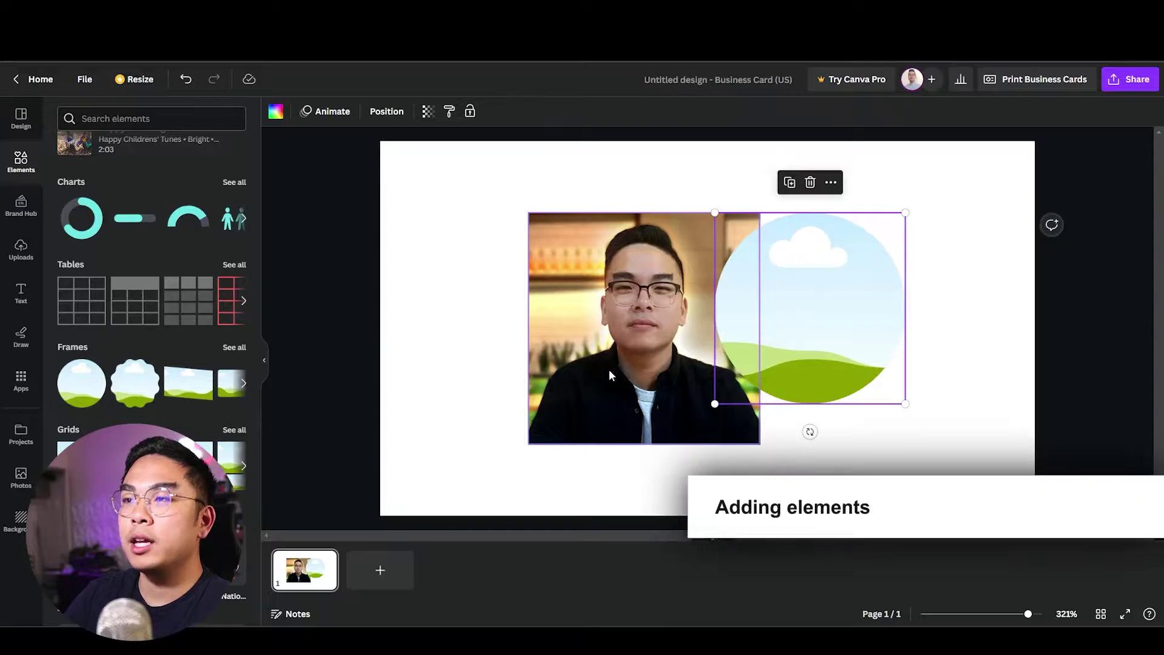
pyautogui.moveTo(606, 365); pyautogui.dragTo(502, 325)
pyautogui.click(715, 403)
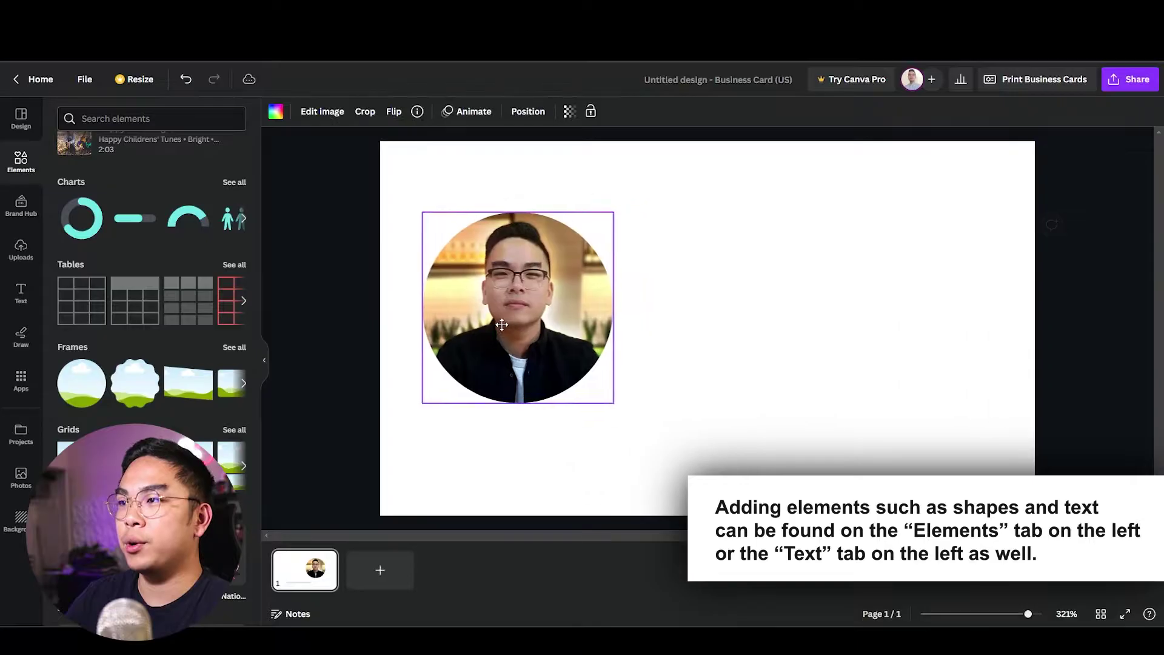
pyautogui.click(657, 351)
pyautogui.click(608, 402)
pyautogui.moveTo(613, 408); pyautogui.dragTo(606, 399)
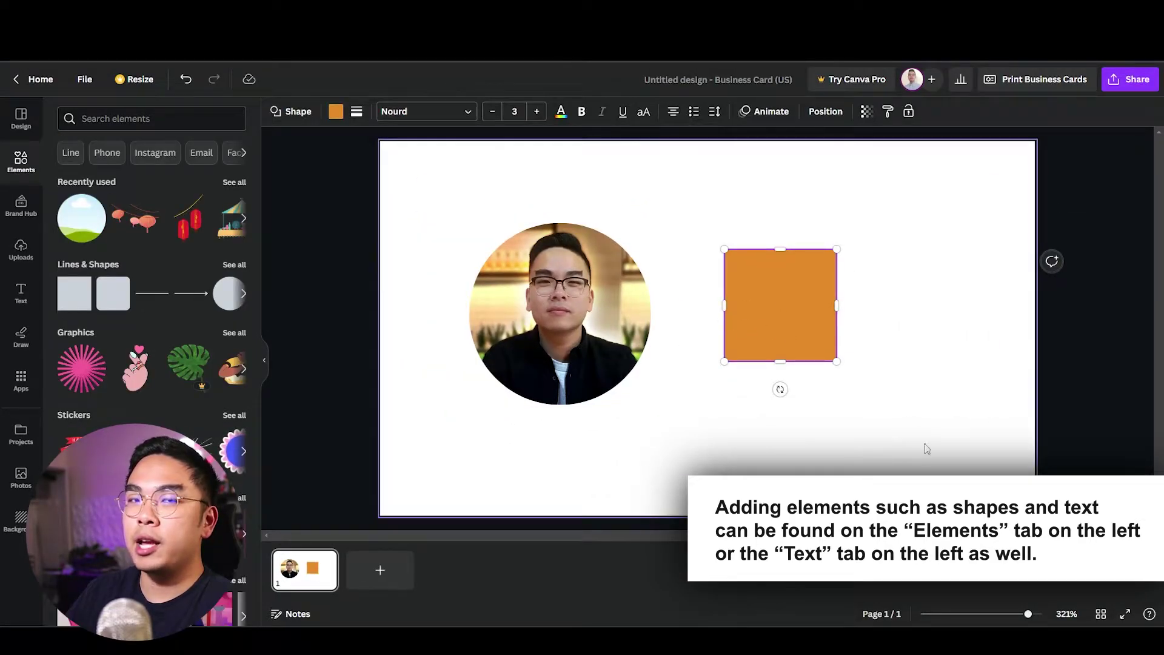
# Stretch the square into a wide, thin banner across the card's upper right.
pyautogui.click(931, 429)
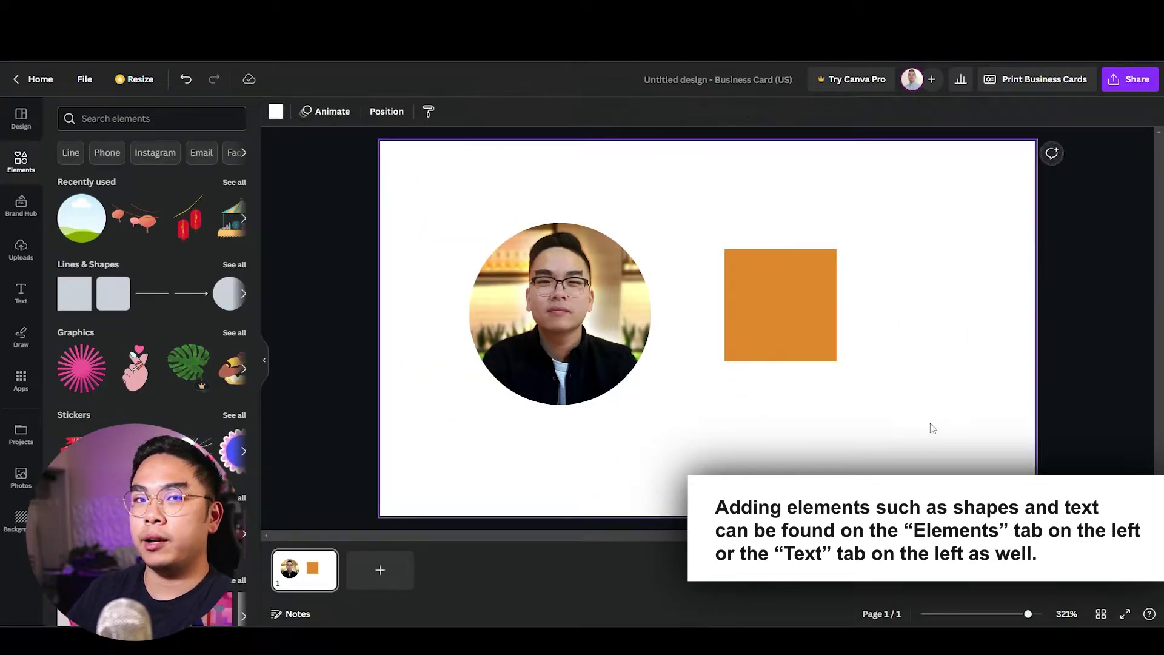
pyautogui.click(756, 298)
pyautogui.moveTo(838, 303); pyautogui.dragTo(1040, 303)
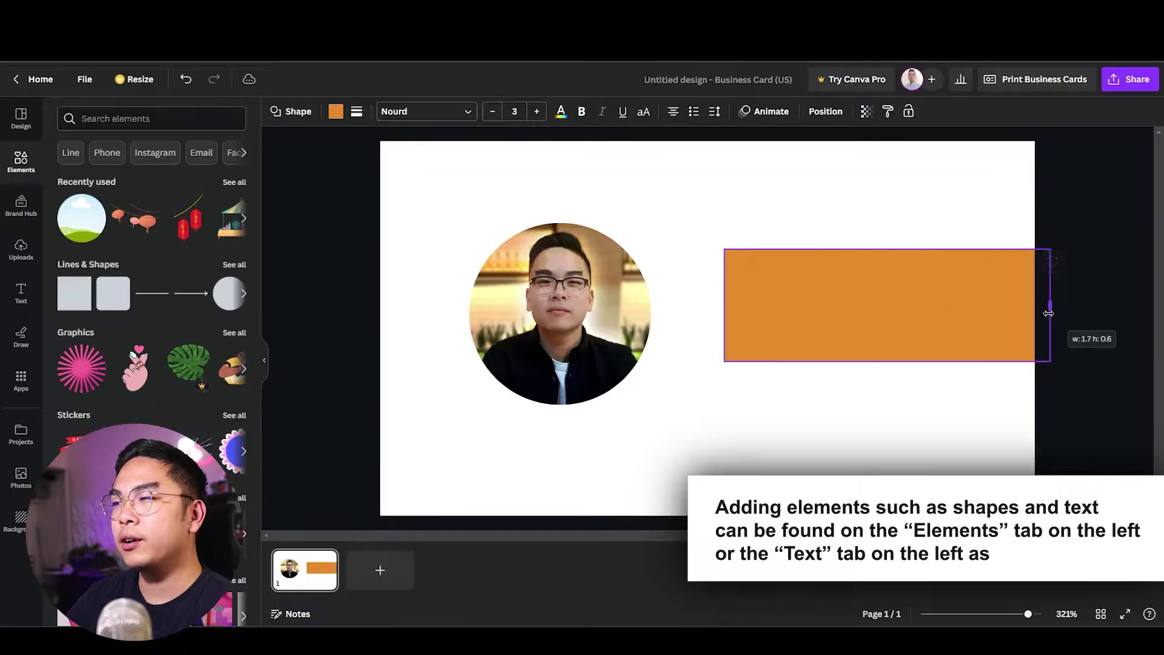
pyautogui.moveTo(969, 318); pyautogui.dragTo(954, 257)
pyautogui.moveTo(907, 291); pyautogui.dragTo(908, 276)
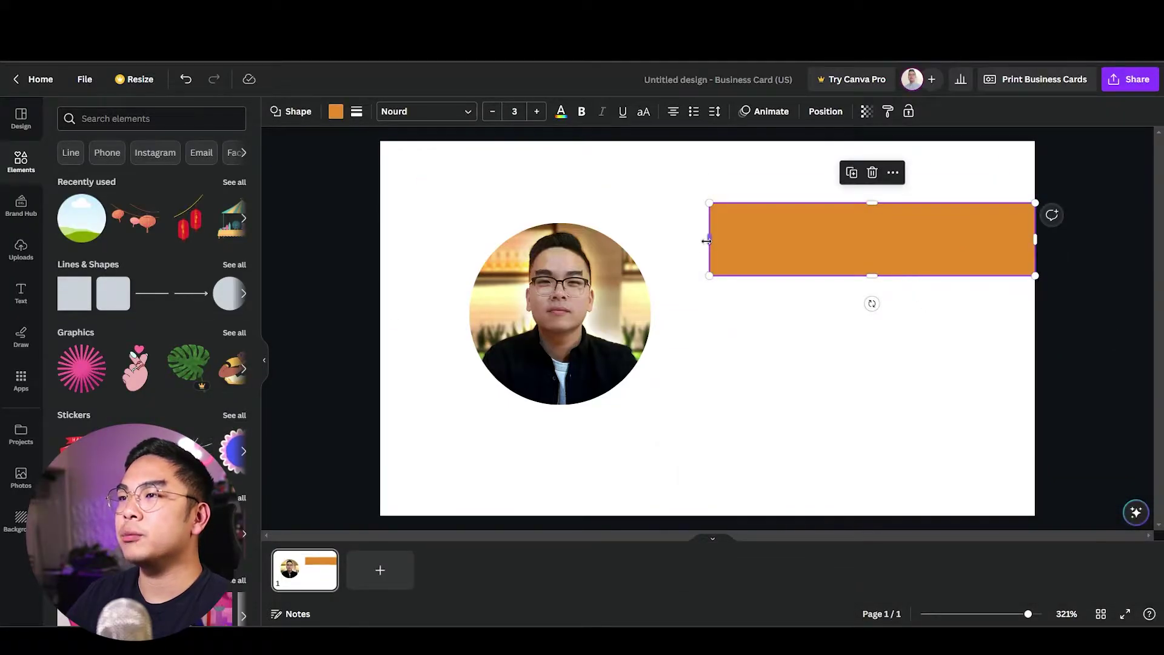
pyautogui.moveTo(709, 239); pyautogui.dragTo(702, 239)
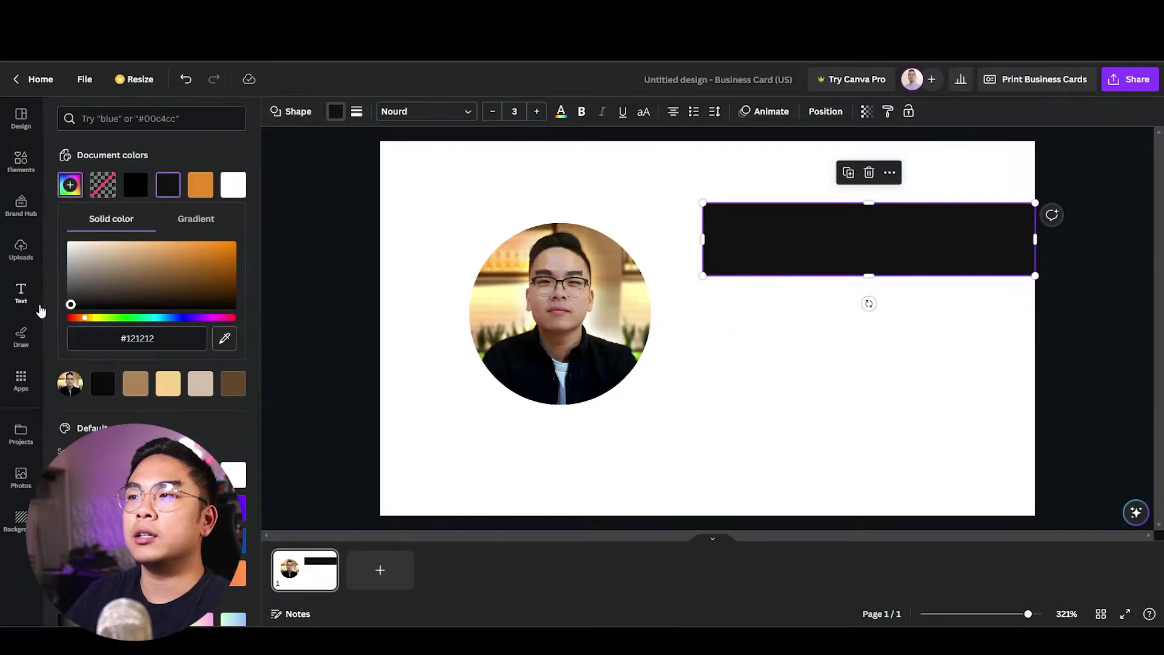
# Add the person's name on the black banner in bold white text, slightly enlarged.
pyautogui.click(585, 455)
pyautogui.click(759, 249)
pyautogui.write('text')
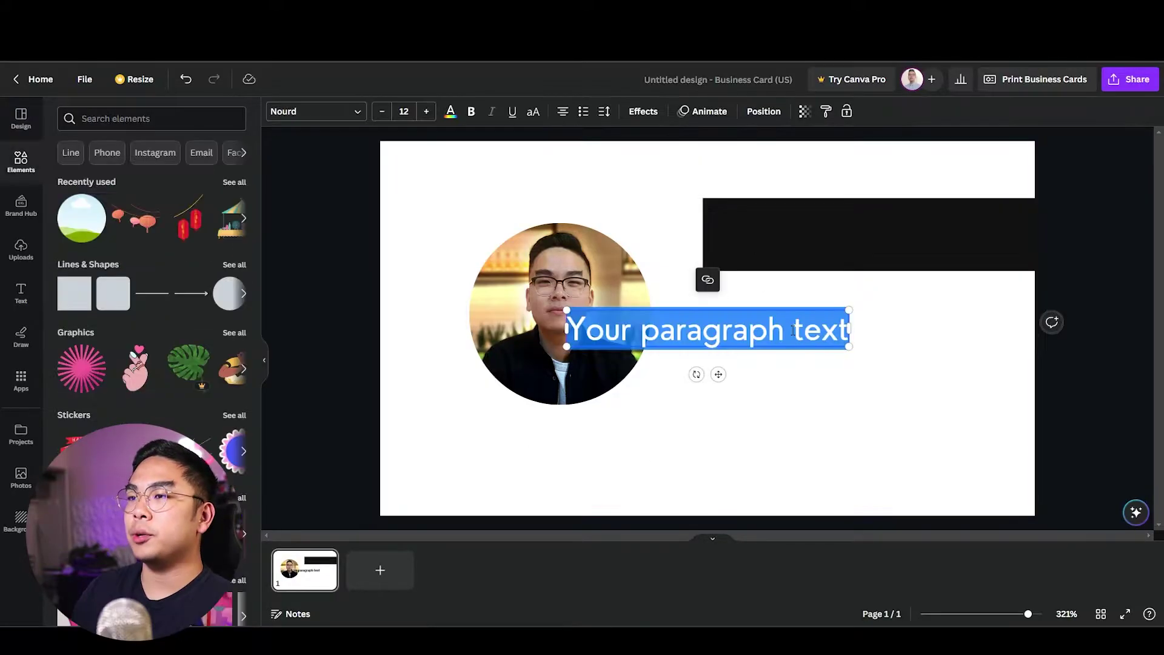
pyautogui.moveTo(683, 339); pyautogui.dragTo(751, 235)
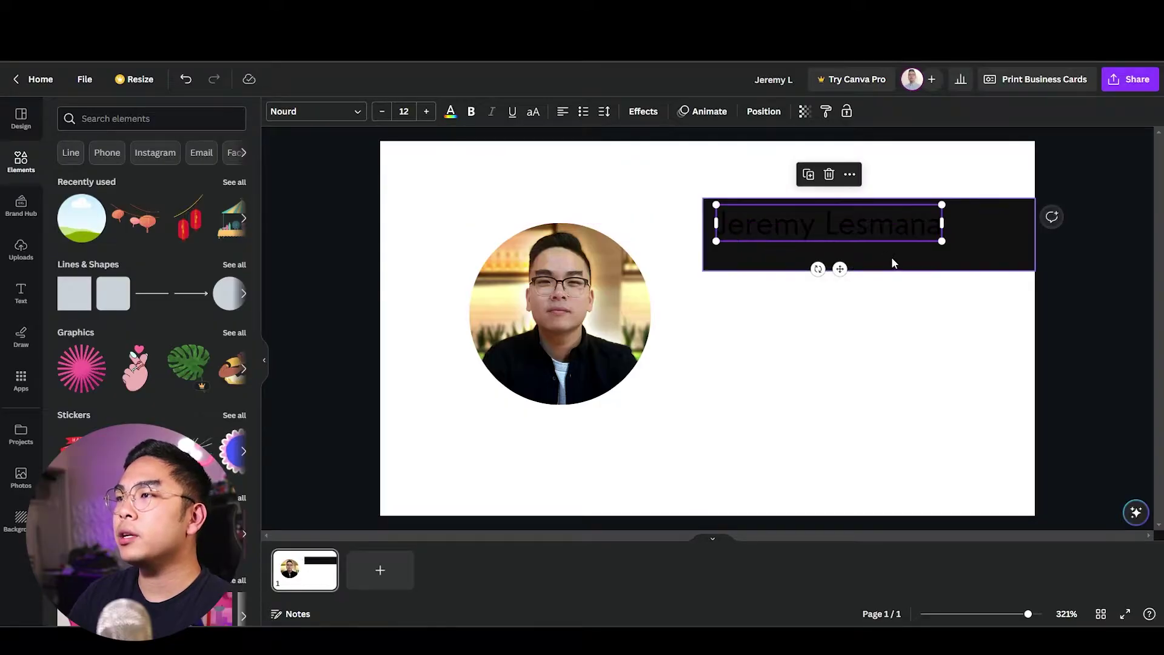
pyautogui.click(472, 119)
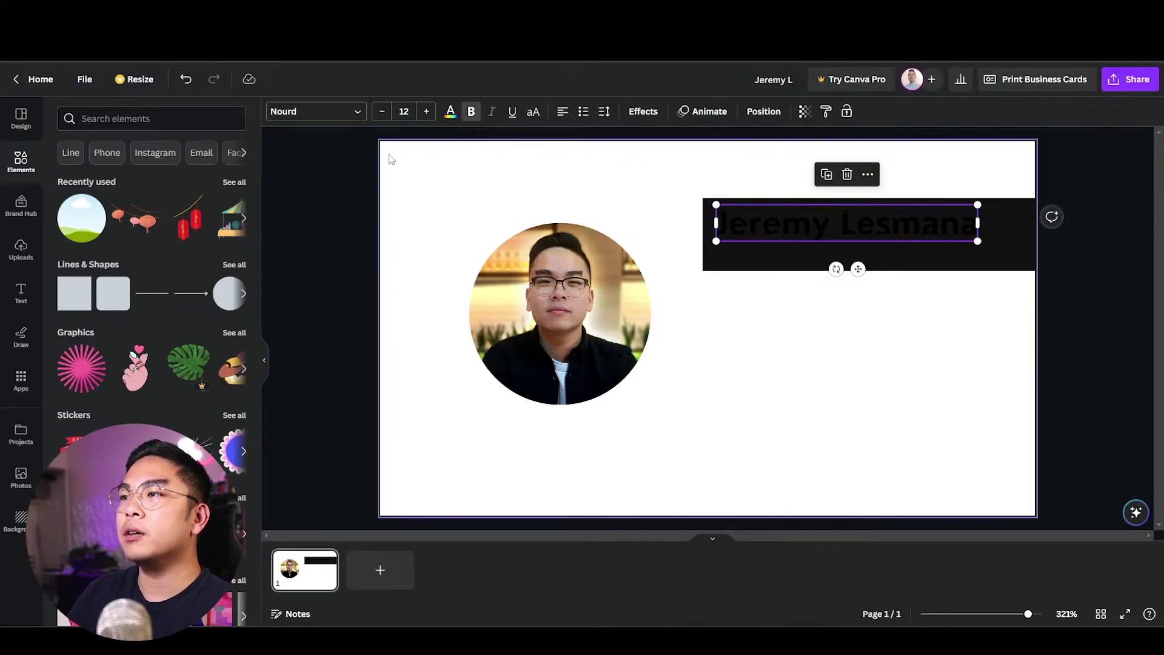
pyautogui.click(451, 111)
pyautogui.click(168, 184)
pyautogui.click(389, 229)
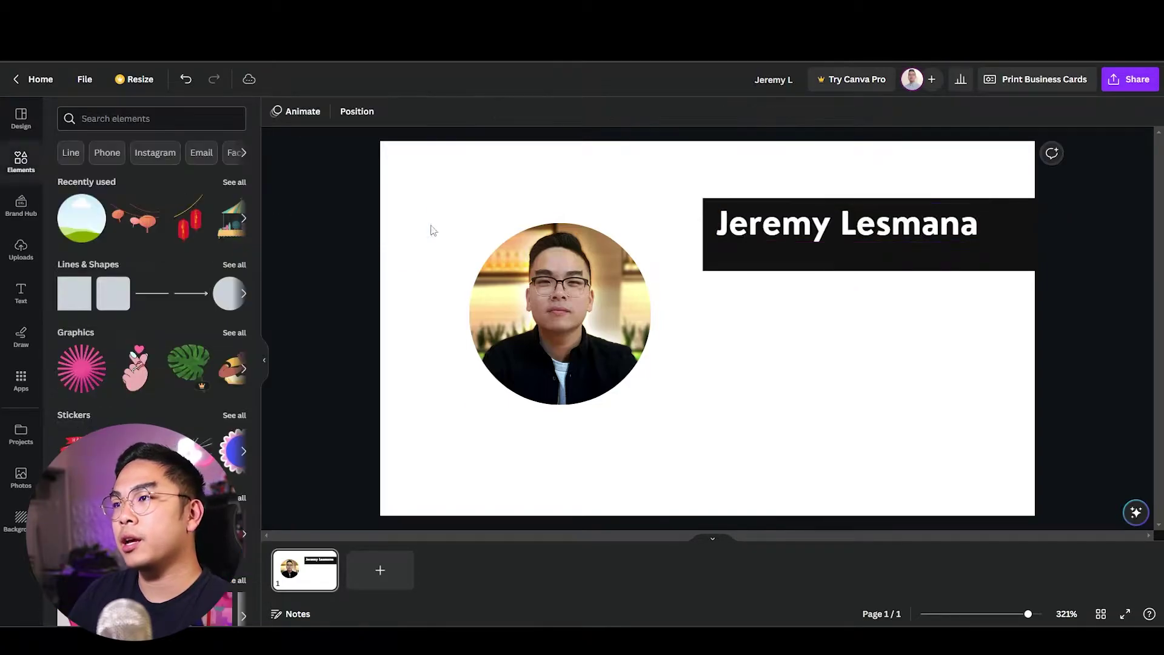
pyautogui.click(680, 357)
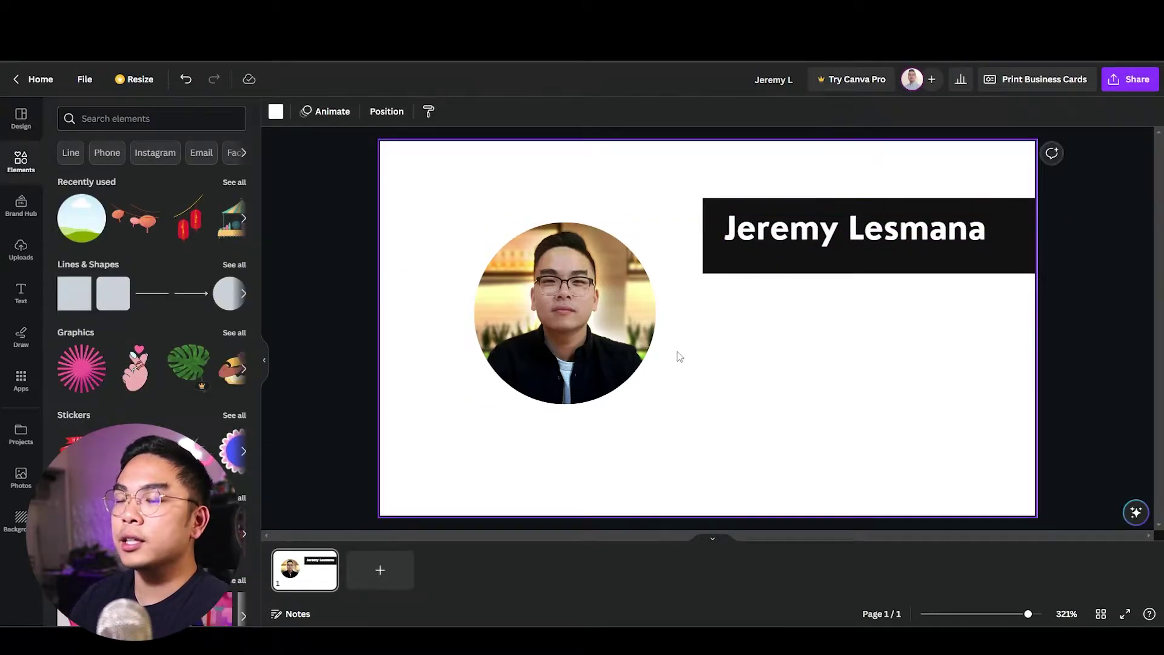
# Add a square and colour it blue #2995E3.
pyautogui.press('r')
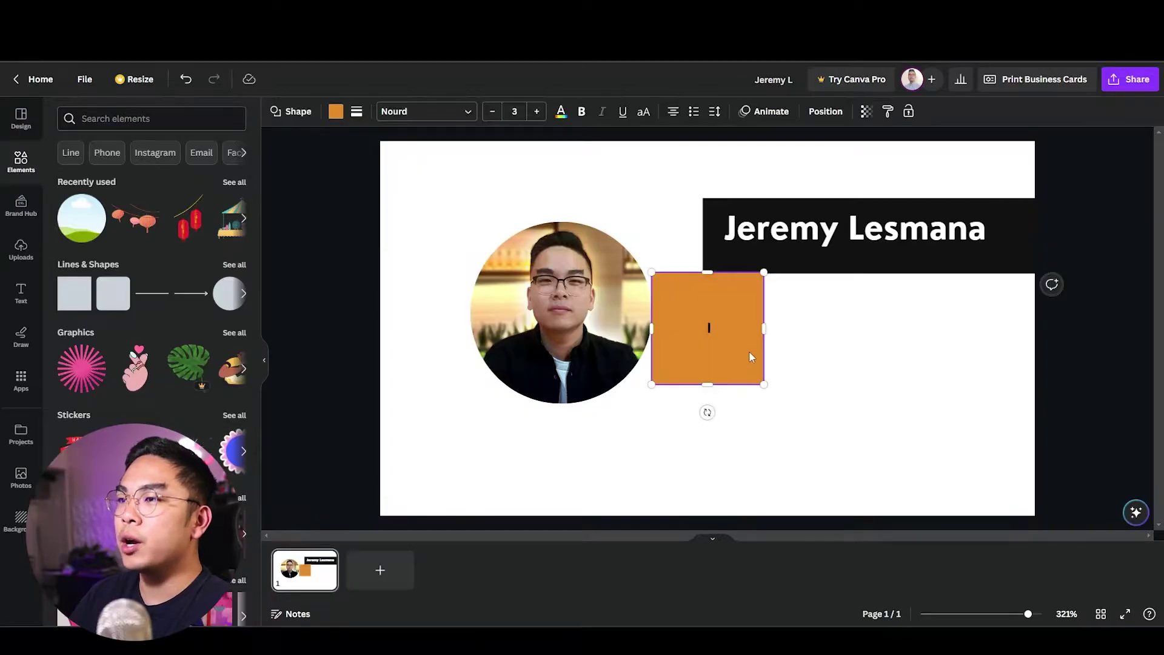
pyautogui.moveTo(747, 356); pyautogui.dragTo(748, 385)
pyautogui.click(335, 111)
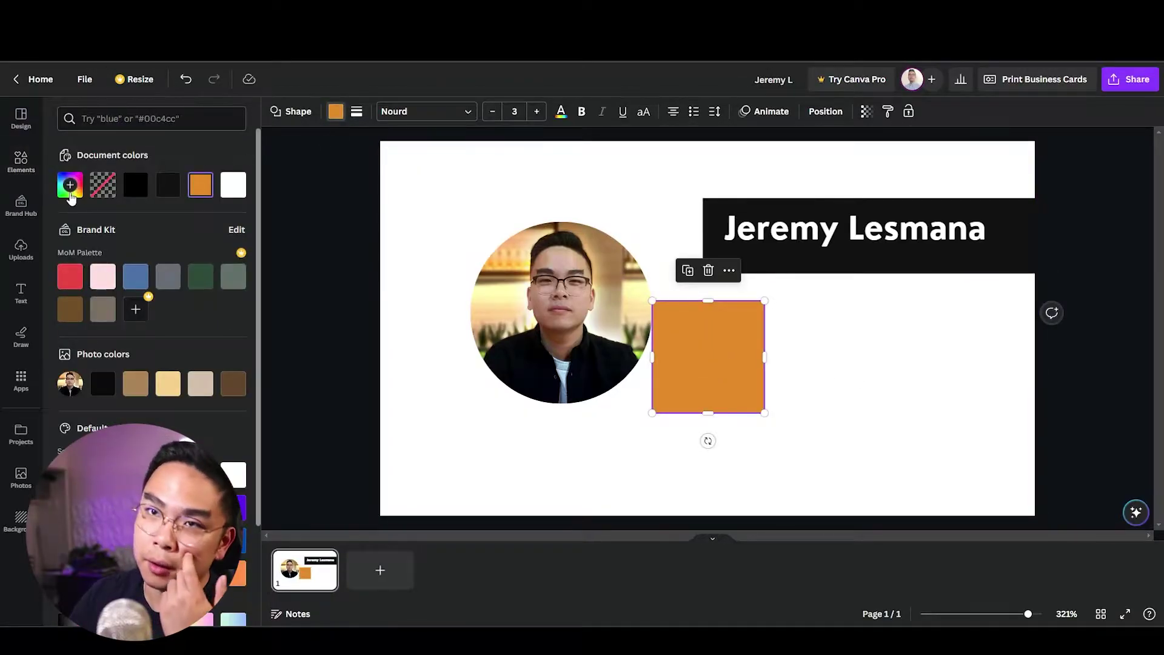
pyautogui.click(70, 189)
pyautogui.moveTo(164, 320); pyautogui.dragTo(163, 318)
# Rotate and stretch the blue square across the lower left, then send it behind the headshot.
pyautogui.moveTo(702, 372); pyautogui.dragTo(620, 353)
pyautogui.moveTo(624, 421); pyautogui.dragTo(574, 425)
pyautogui.moveTo(674, 367); pyautogui.dragTo(569, 375)
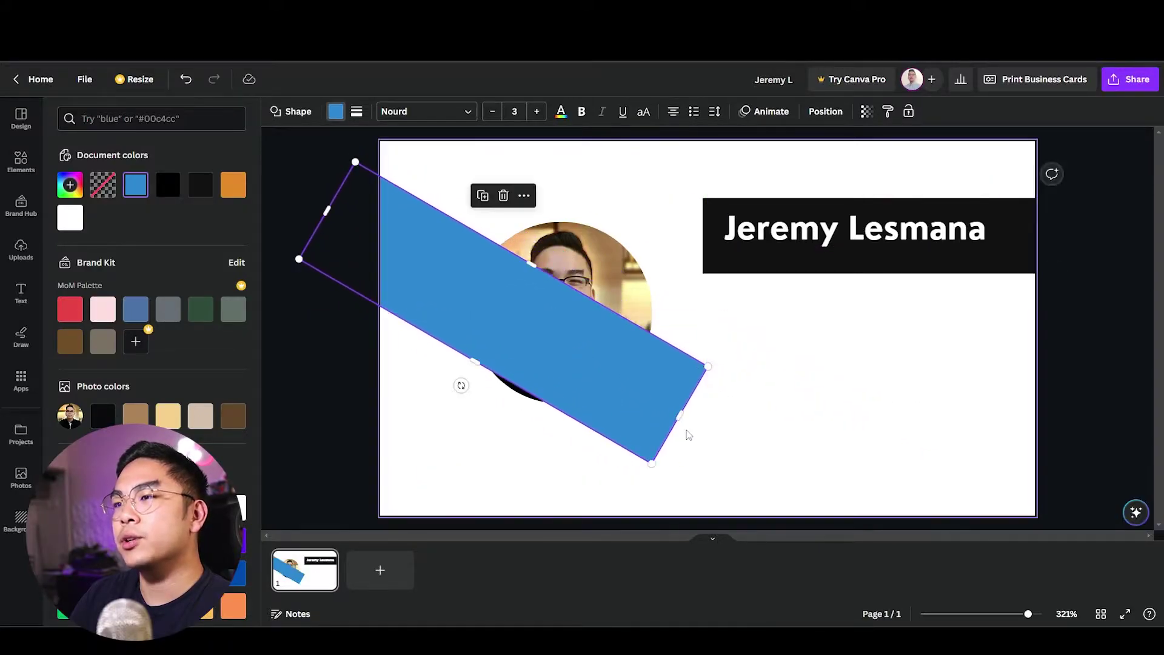
pyautogui.moveTo(689, 436); pyautogui.dragTo(982, 570)
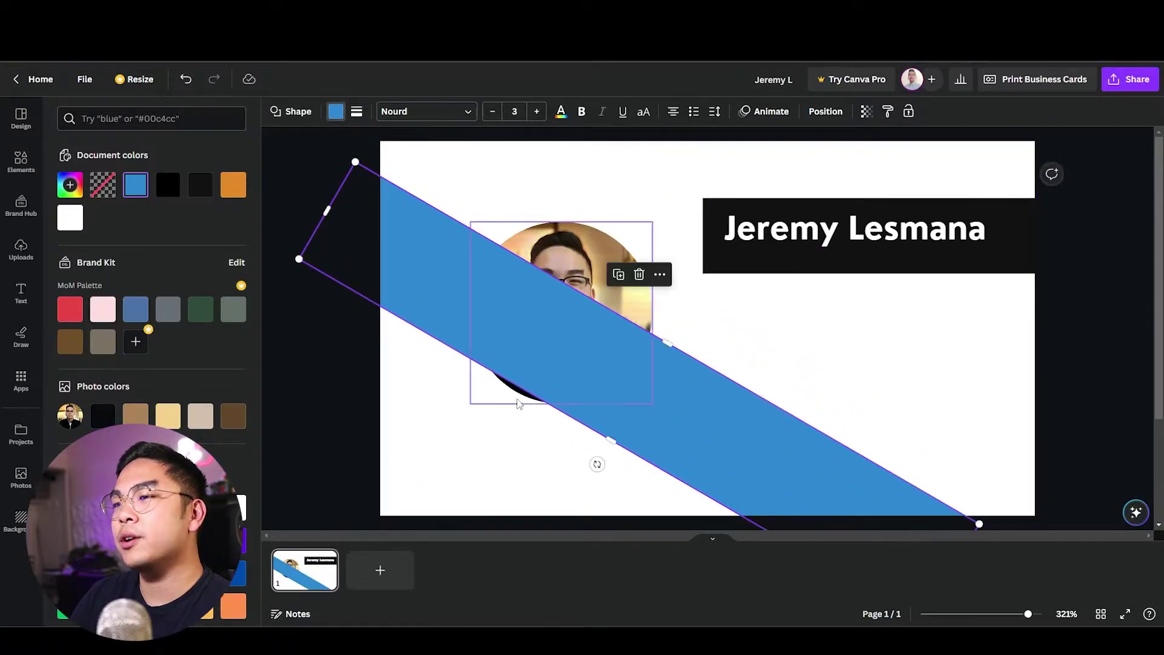
pyautogui.moveTo(608, 435); pyautogui.dragTo(409, 546)
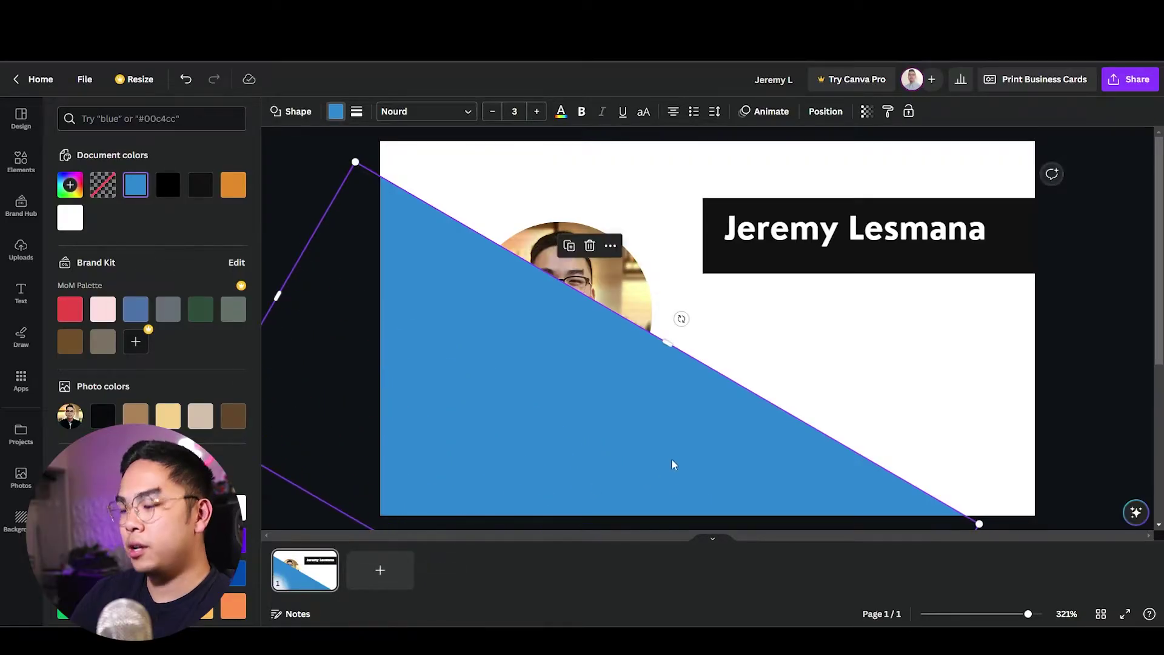
pyautogui.hotkey('ctrl', '[')
pyautogui.click(802, 328)
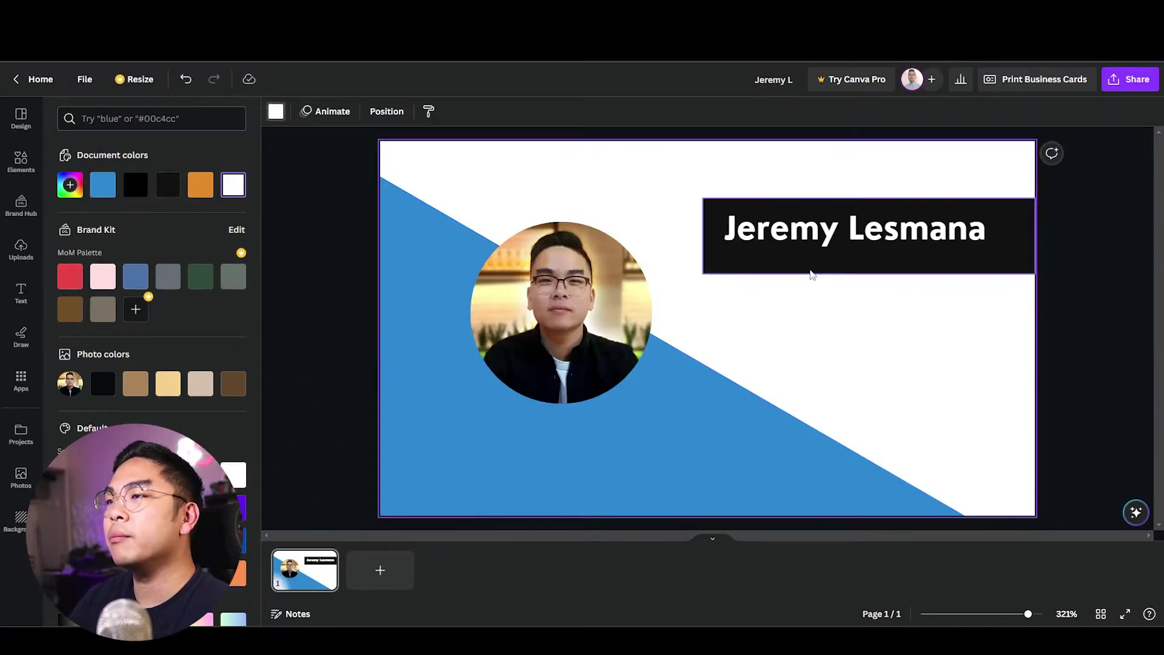
pyautogui.click(809, 269)
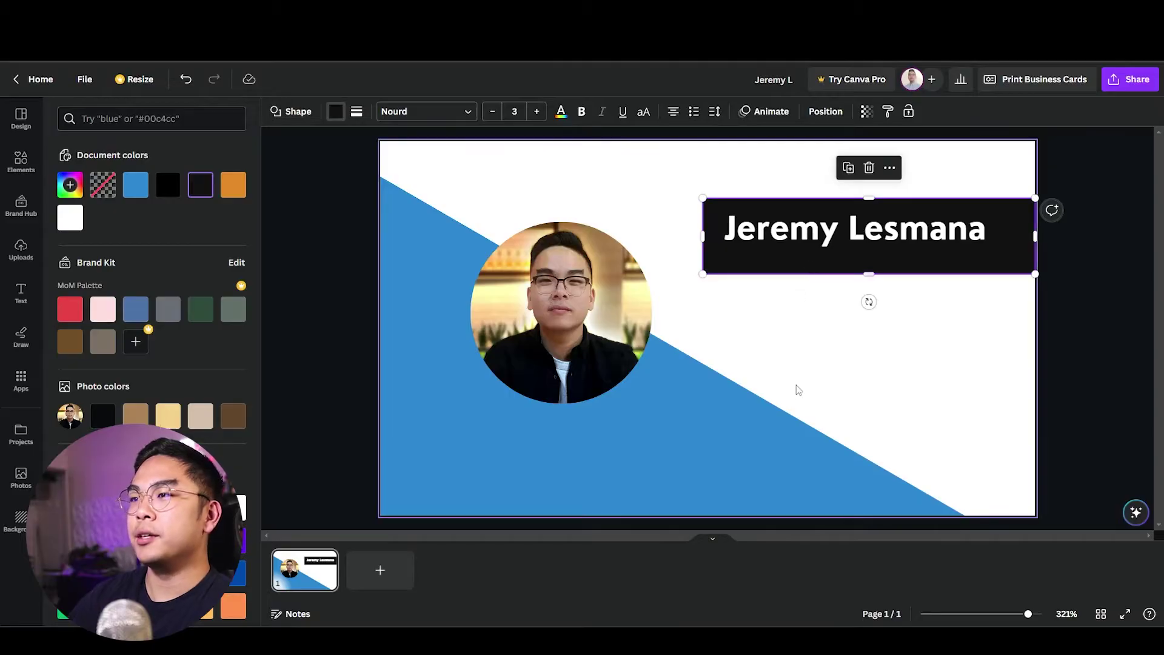
# Fill the diagonal shape with the default black-to-grey gradient.
pyautogui.click(715, 421)
pyautogui.click(758, 276)
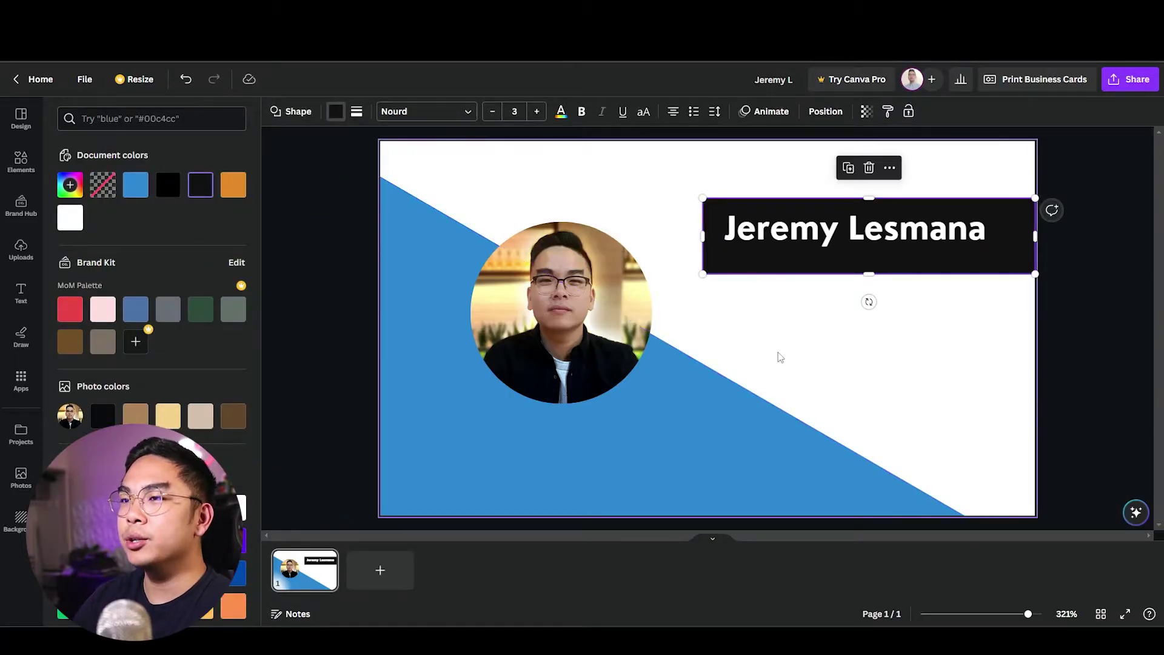
pyautogui.click(661, 422)
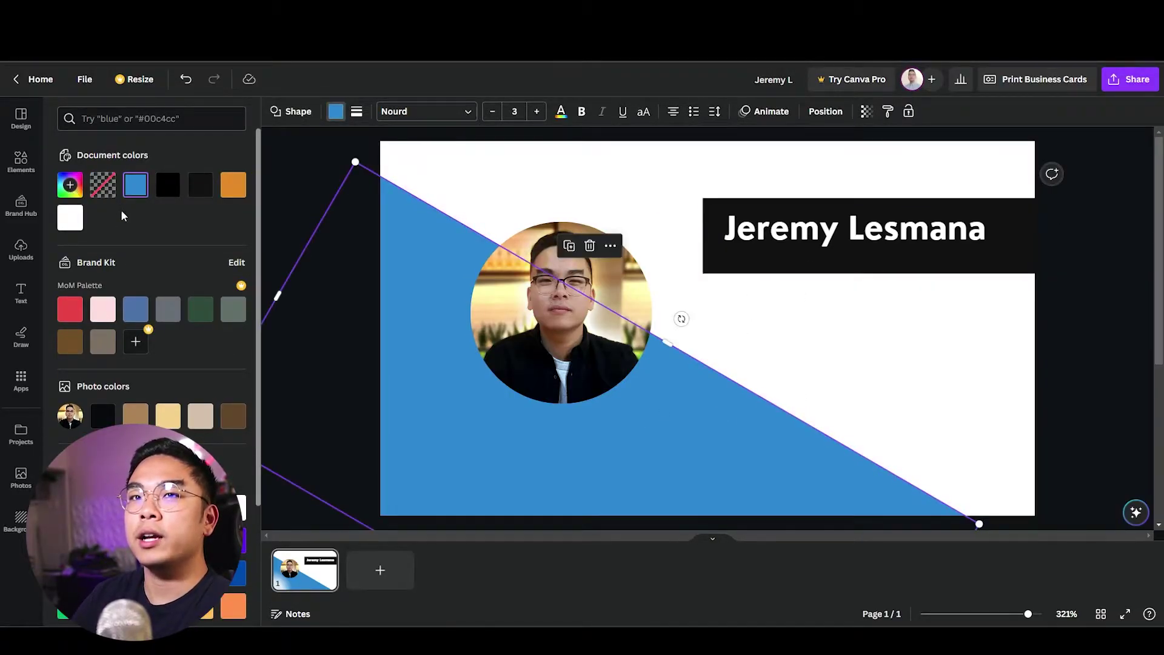
pyautogui.scroll(-3, 182, 242)
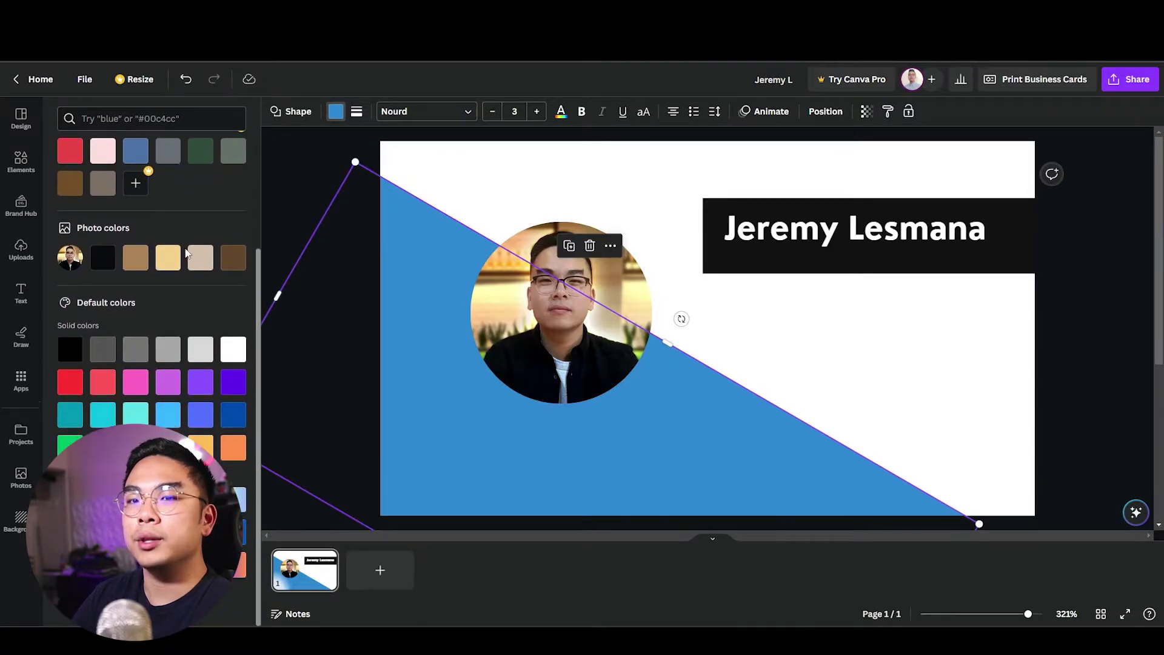
pyautogui.click(70, 500)
pyautogui.click(322, 338)
pyautogui.click(335, 112)
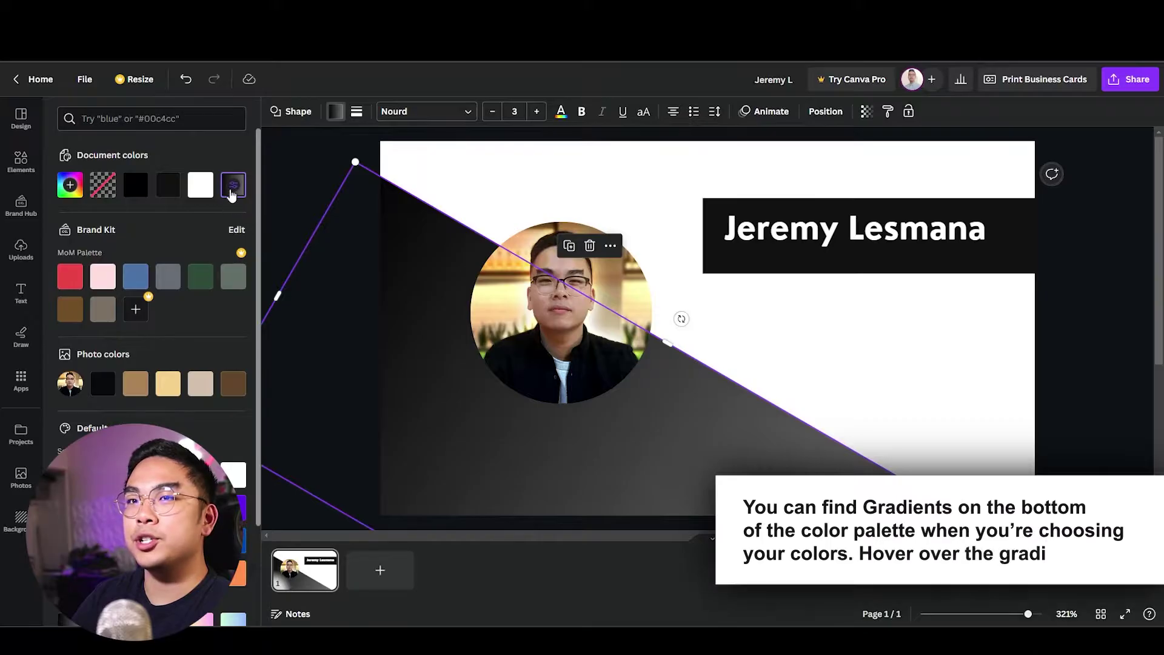
# Change the band's gradient colours from black and grey to light blue fading into navy.
pyautogui.click(234, 185)
pyautogui.click(79, 274)
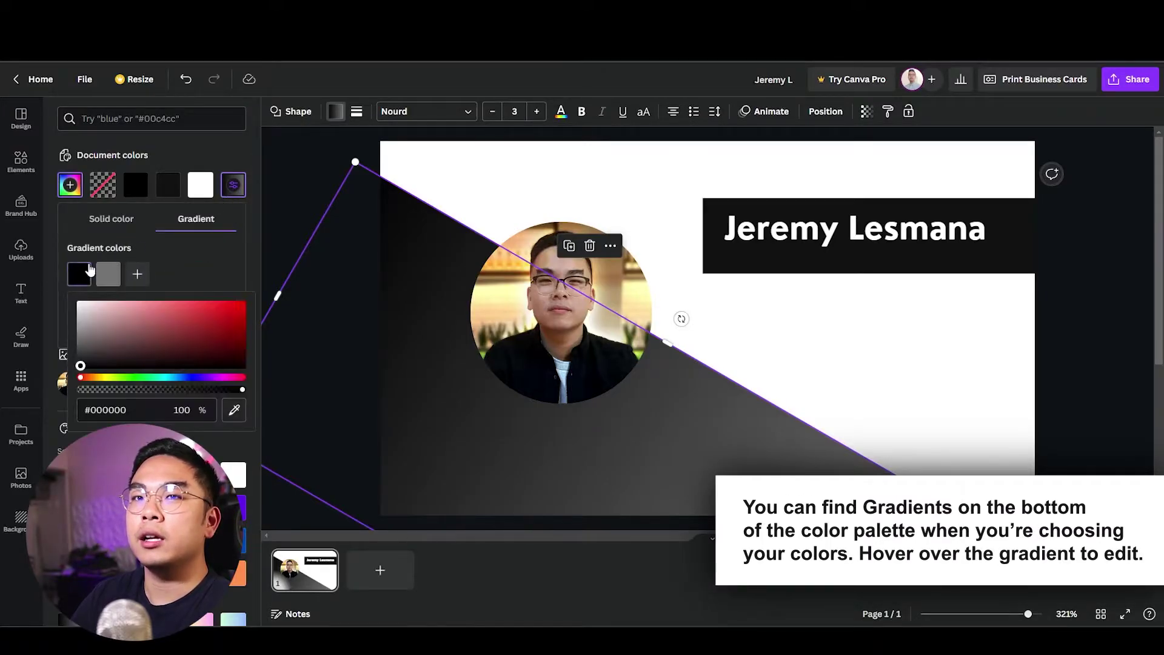
pyautogui.click(176, 377)
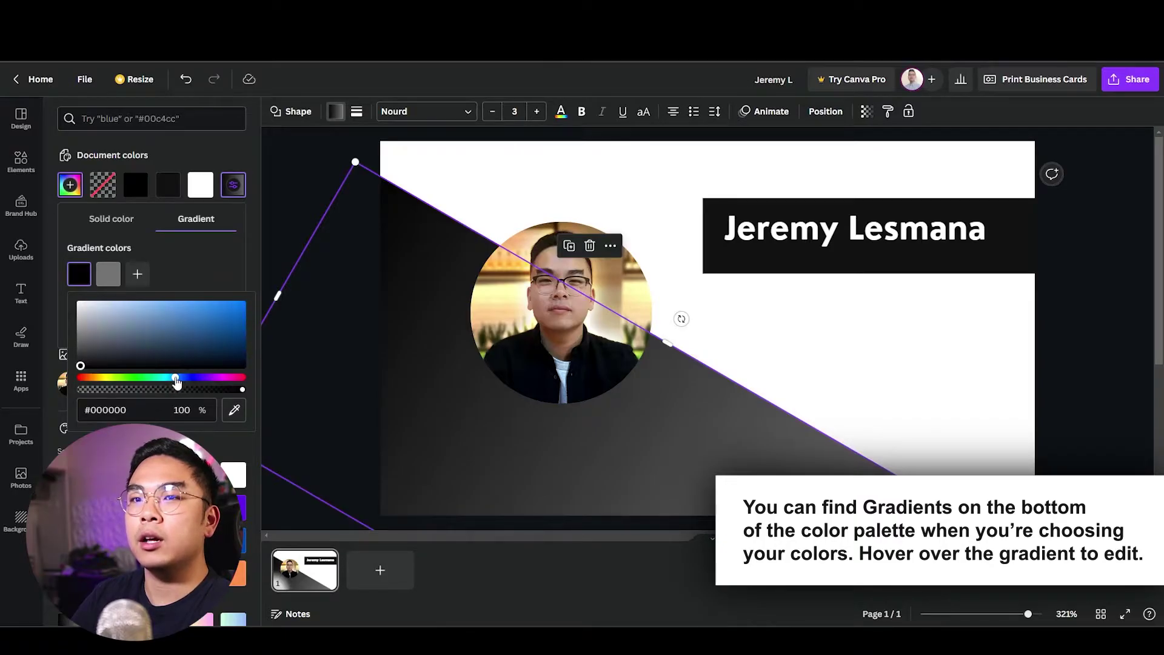
pyautogui.click(195, 314)
pyautogui.moveTo(217, 304); pyautogui.dragTo(191, 308)
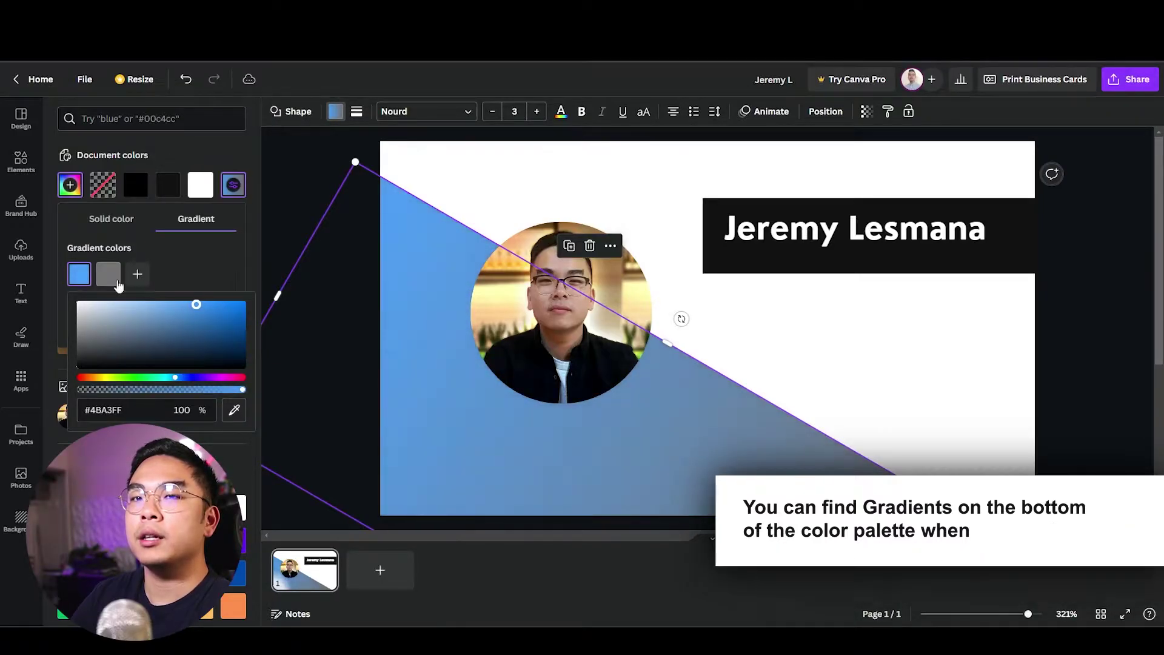
pyautogui.click(108, 274)
pyautogui.click(205, 377)
pyautogui.click(272, 305)
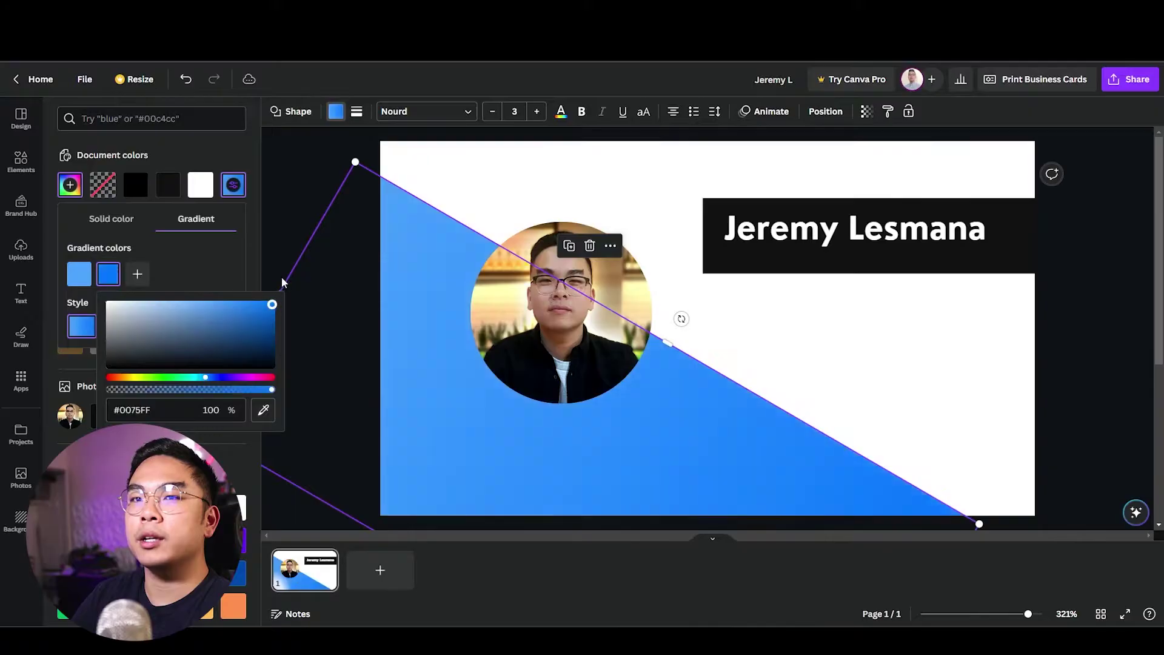
pyautogui.moveTo(273, 305); pyautogui.dragTo(267, 345)
pyautogui.click(21, 161)
# Add a white circle behind the headshot and size it into a ring around the photo.
pyautogui.press('c')
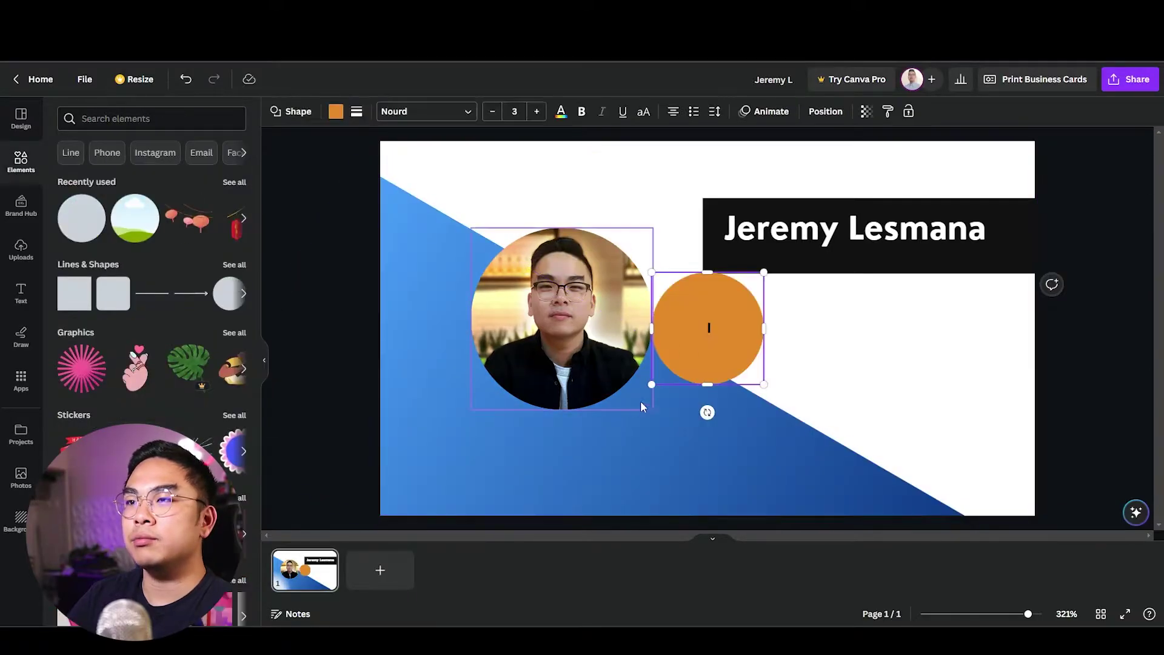
pyautogui.click(696, 354)
pyautogui.click(336, 112)
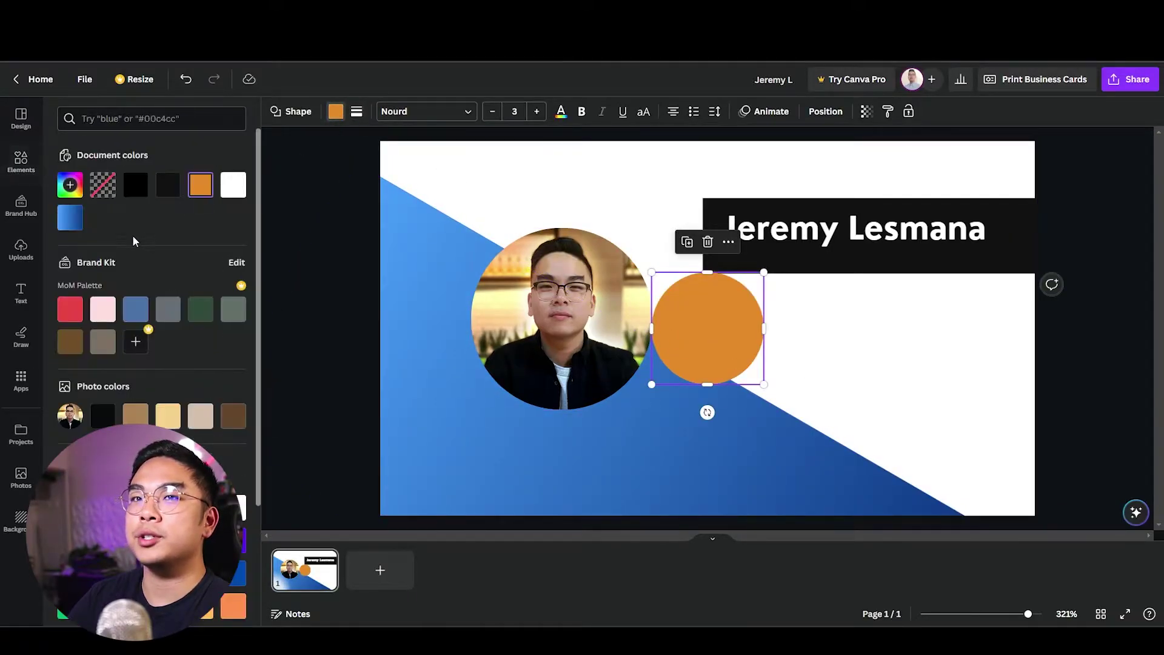
pyautogui.click(233, 185)
pyautogui.moveTo(704, 326); pyautogui.dragTo(614, 378)
pyautogui.hotkey('ctrl', '[')
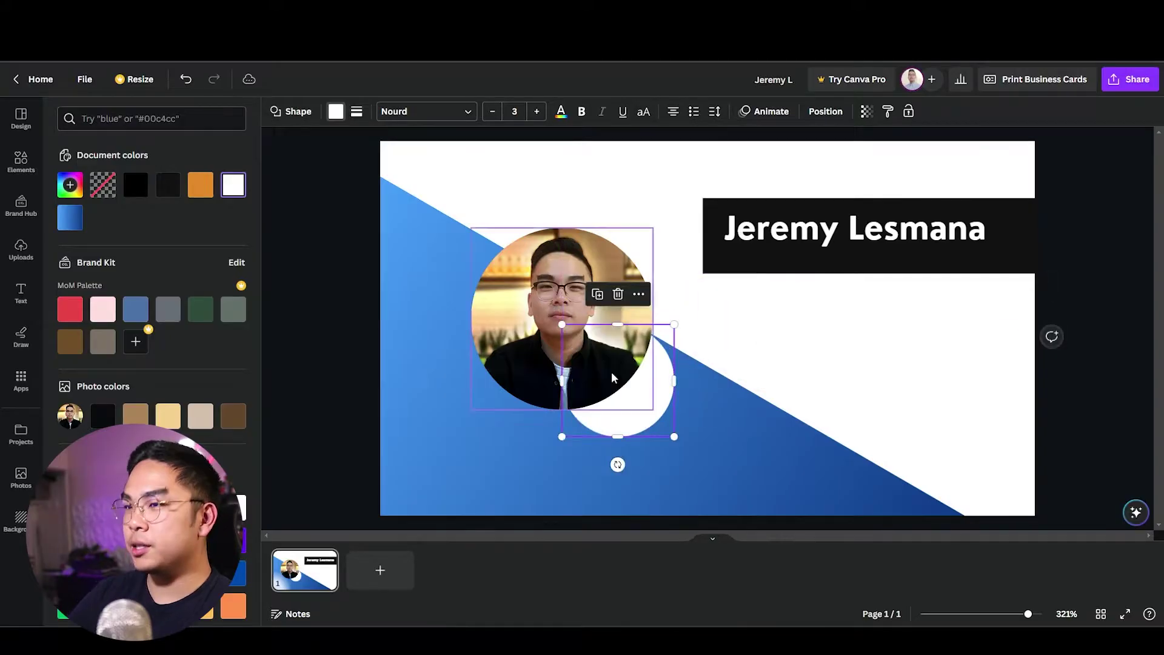
pyautogui.moveTo(674, 437); pyautogui.dragTo(611, 360)
pyautogui.moveTo(659, 416); pyautogui.dragTo(655, 416)
# Group the photo with its ring, then ungroup and nudge the photo slightly up-left.
pyautogui.keyDown('shift'); pyautogui.click(649, 405); pyautogui.keyUp('shift')
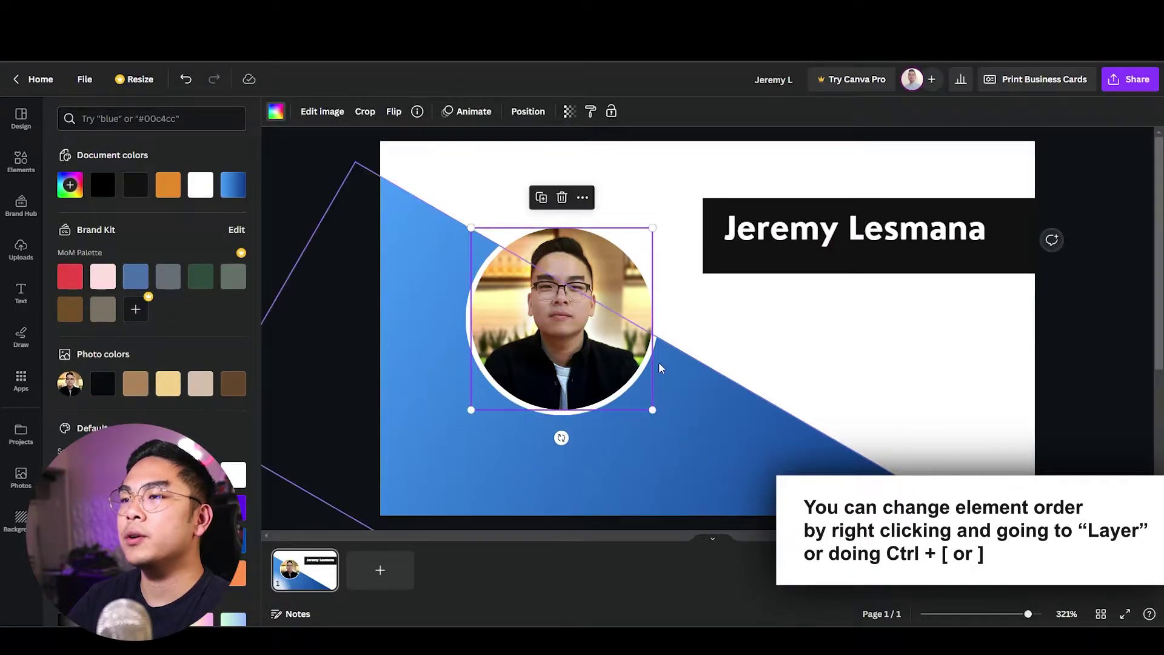
pyautogui.click(679, 309)
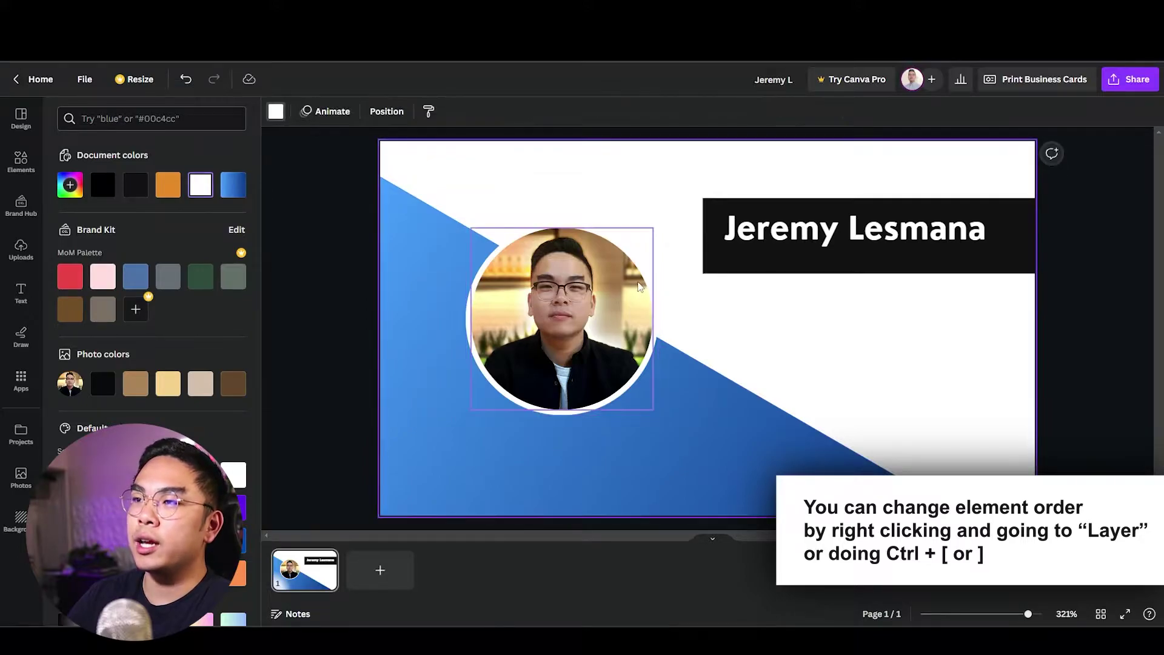
pyautogui.click(647, 291)
pyautogui.keyDown('shift'); pyautogui.click(655, 304); pyautogui.keyUp('shift')
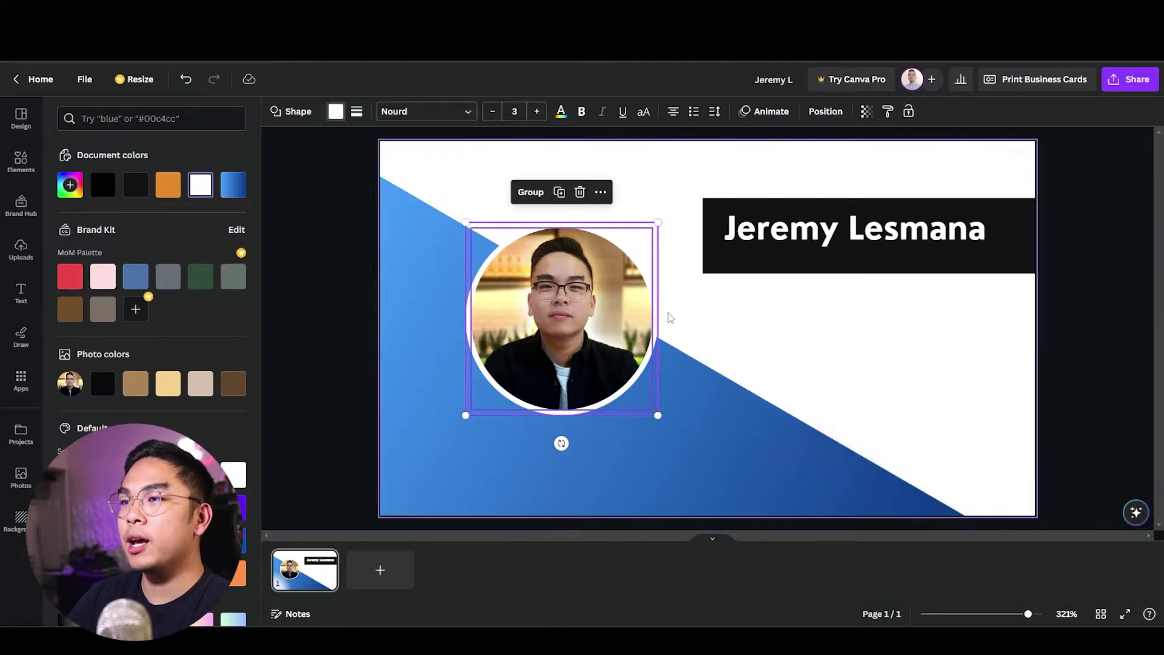
pyautogui.hotkey('ctrl', 'g')
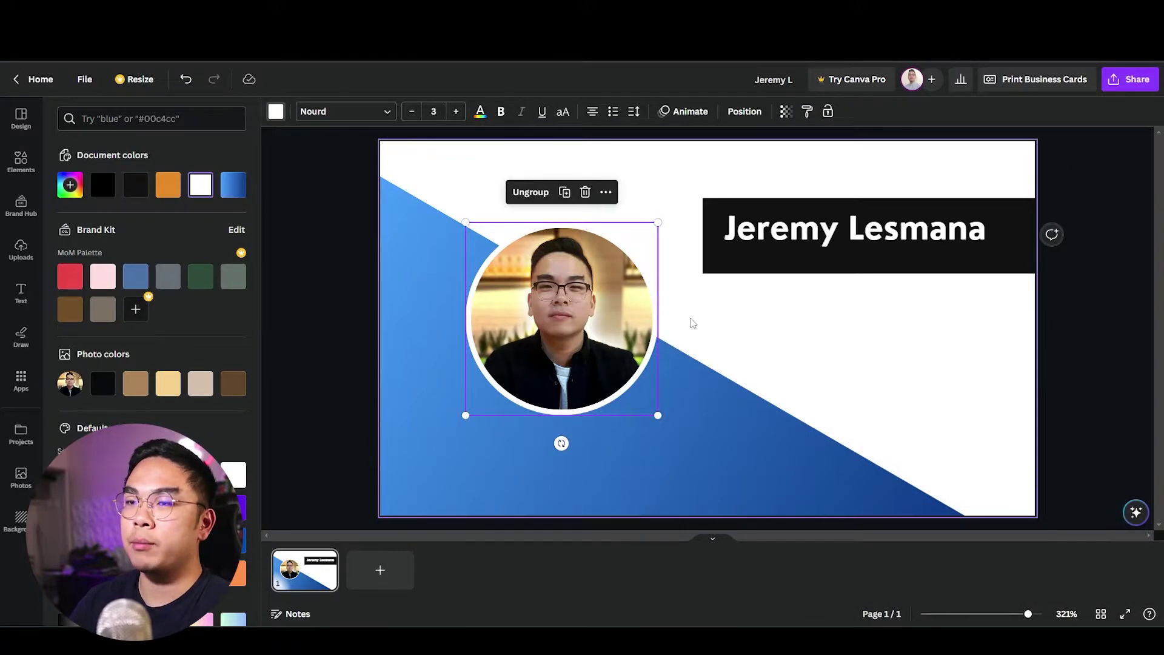
pyautogui.click(691, 323)
pyautogui.rightClick(619, 236)
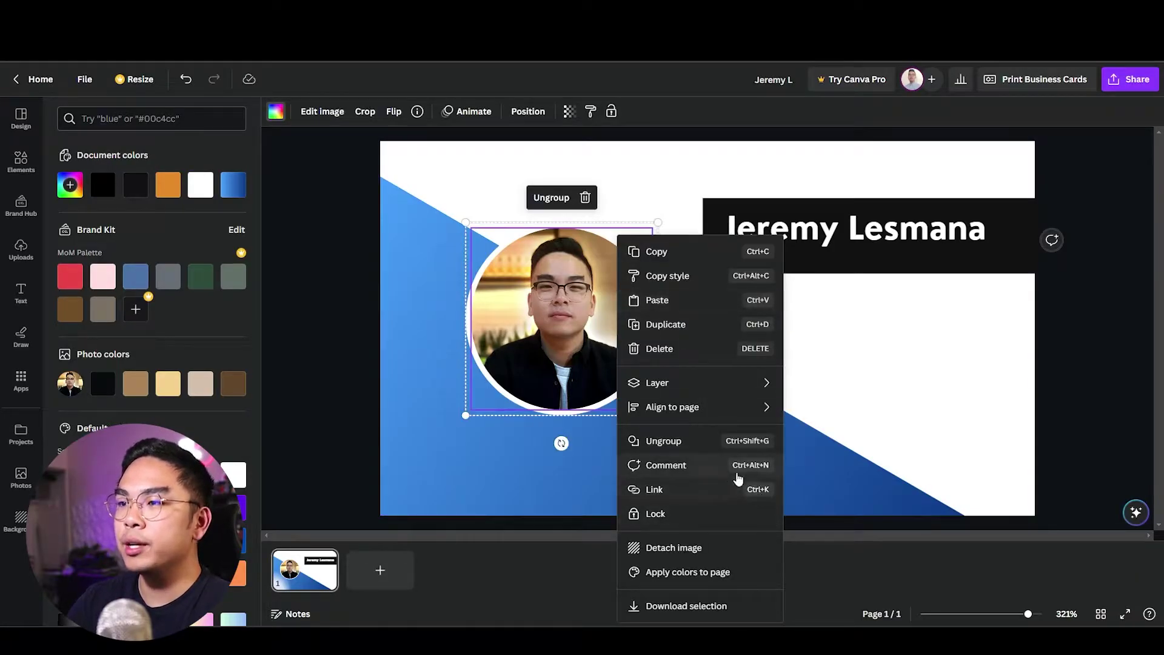
pyautogui.click(736, 441)
pyautogui.moveTo(593, 339); pyautogui.dragTo(577, 320)
pyautogui.click(734, 342)
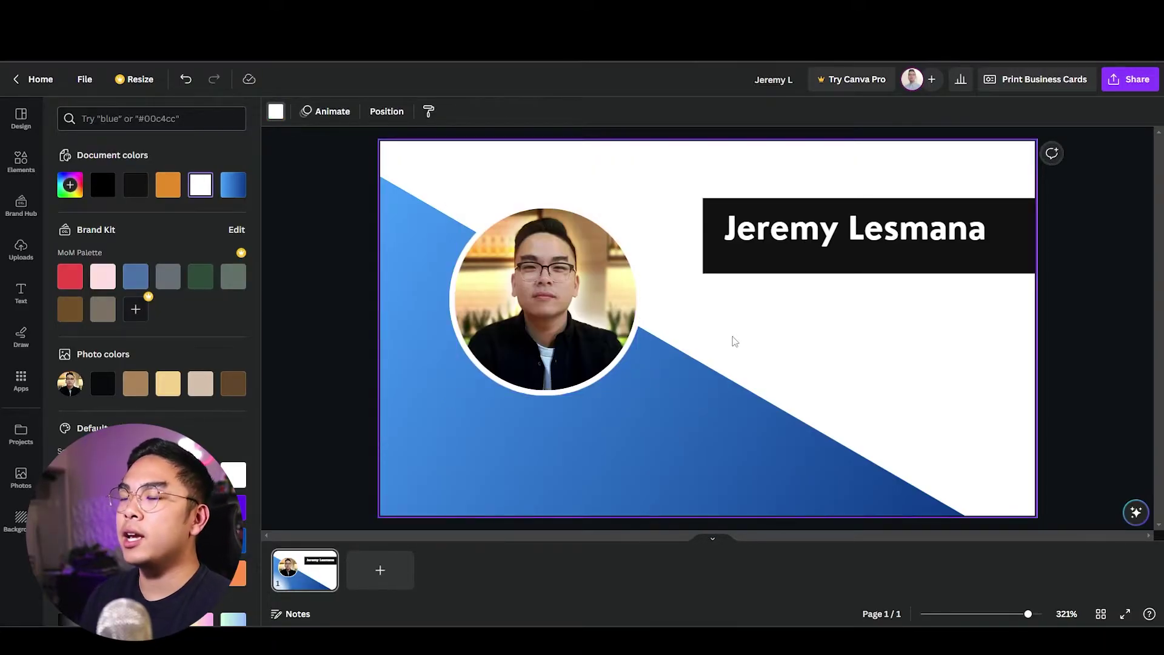
# Cap the banner's left end with a bar-high black circle to round it off.
pyautogui.click(717, 391)
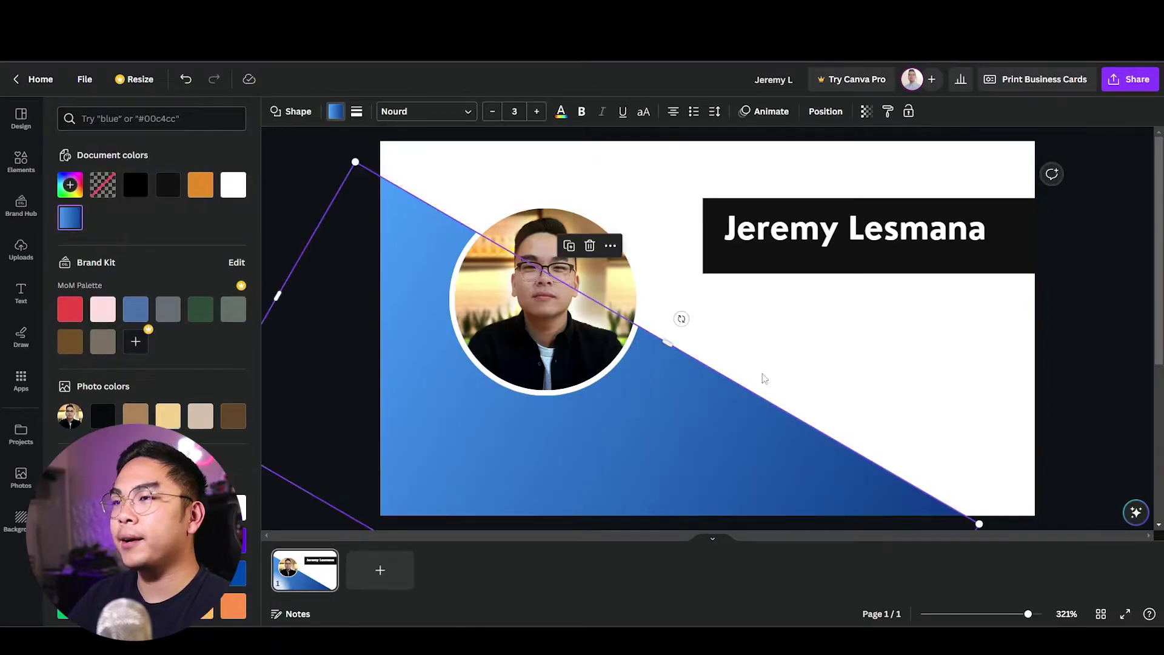
pyautogui.click(761, 377)
pyautogui.click(705, 261)
pyautogui.click(758, 294)
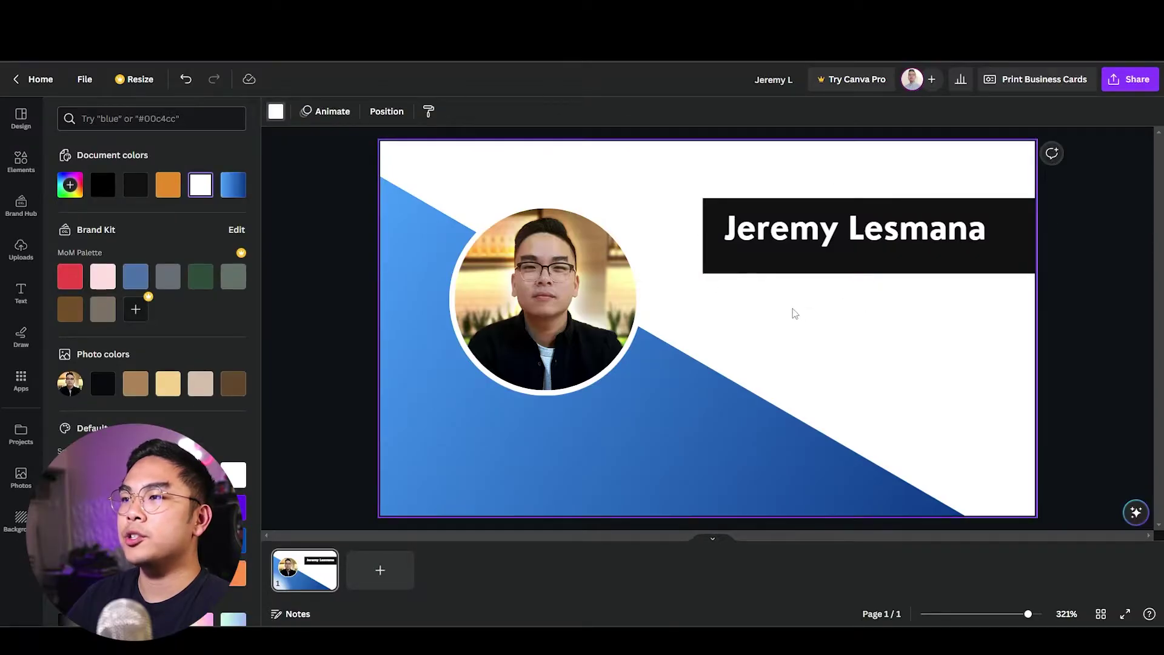
pyautogui.press('c')
pyautogui.moveTo(719, 340); pyautogui.dragTo(715, 267)
pyautogui.moveTo(702, 309); pyautogui.dragTo(702, 273)
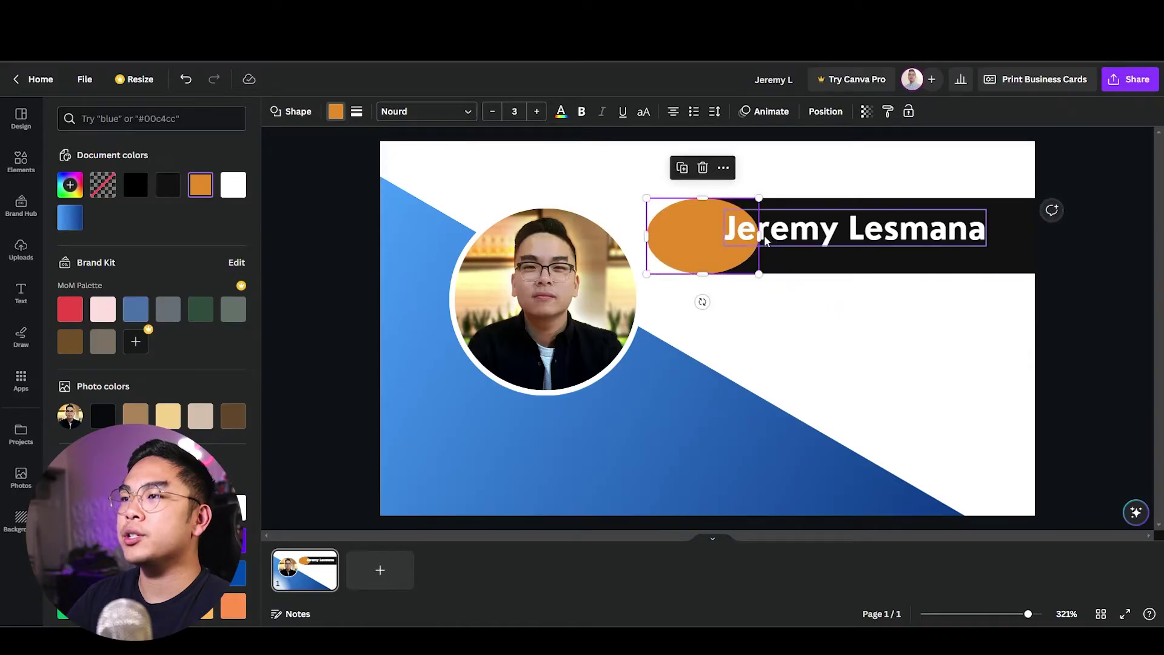
pyautogui.moveTo(765, 241); pyautogui.dragTo(707, 251)
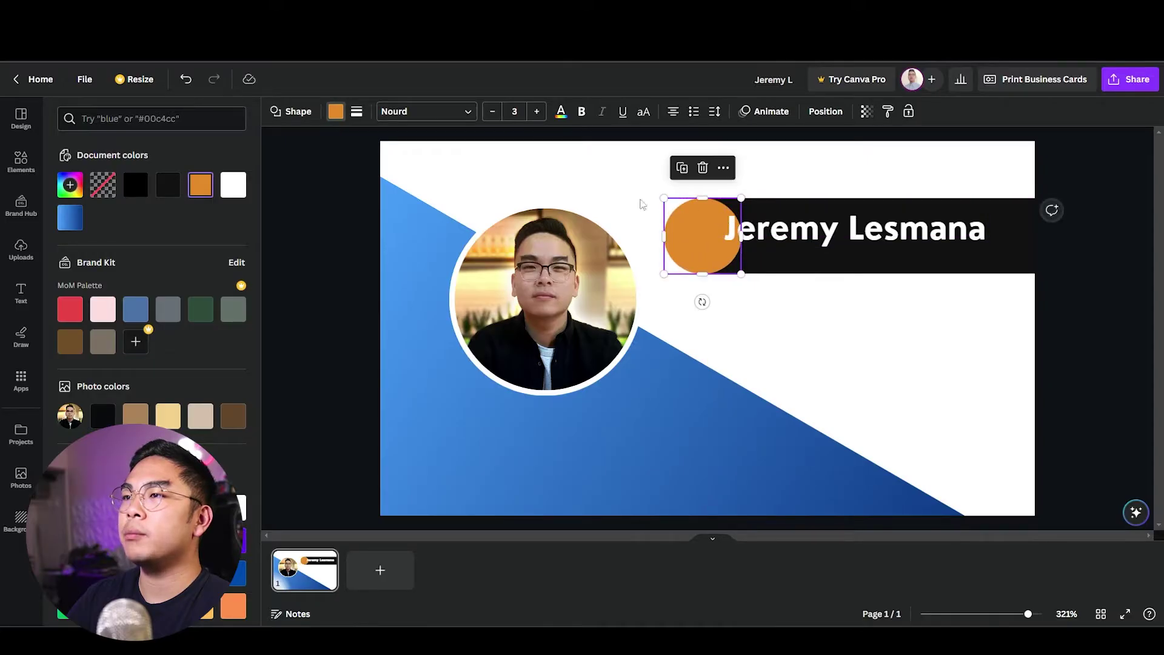
pyautogui.click(168, 185)
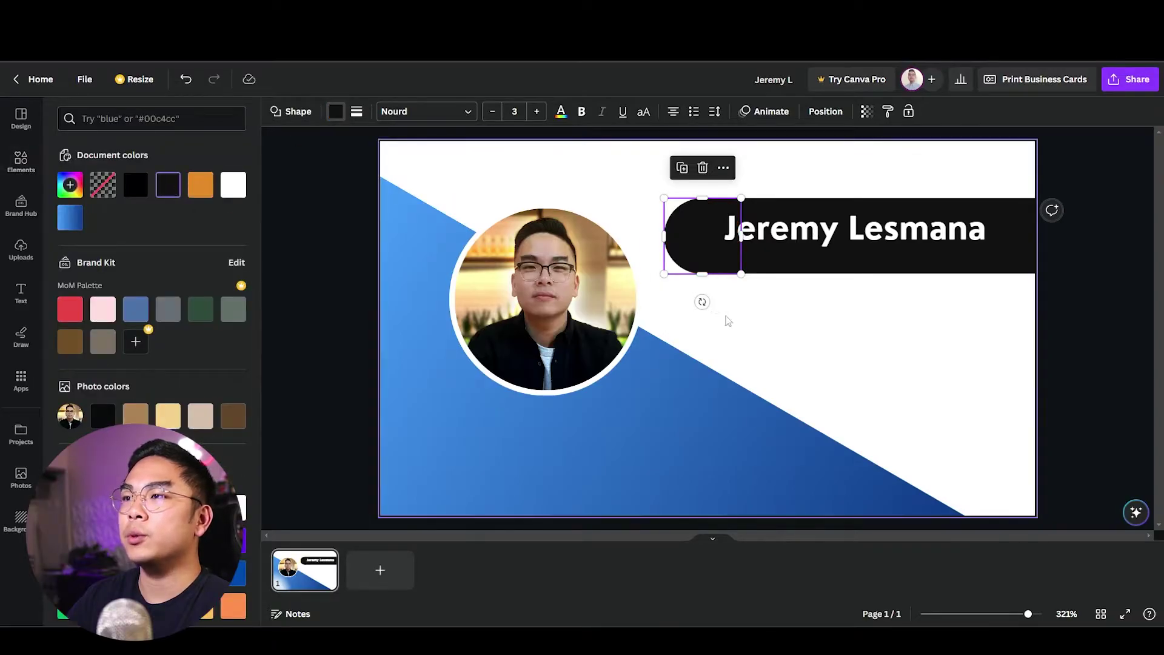
pyautogui.click(662, 250)
pyautogui.click(824, 231)
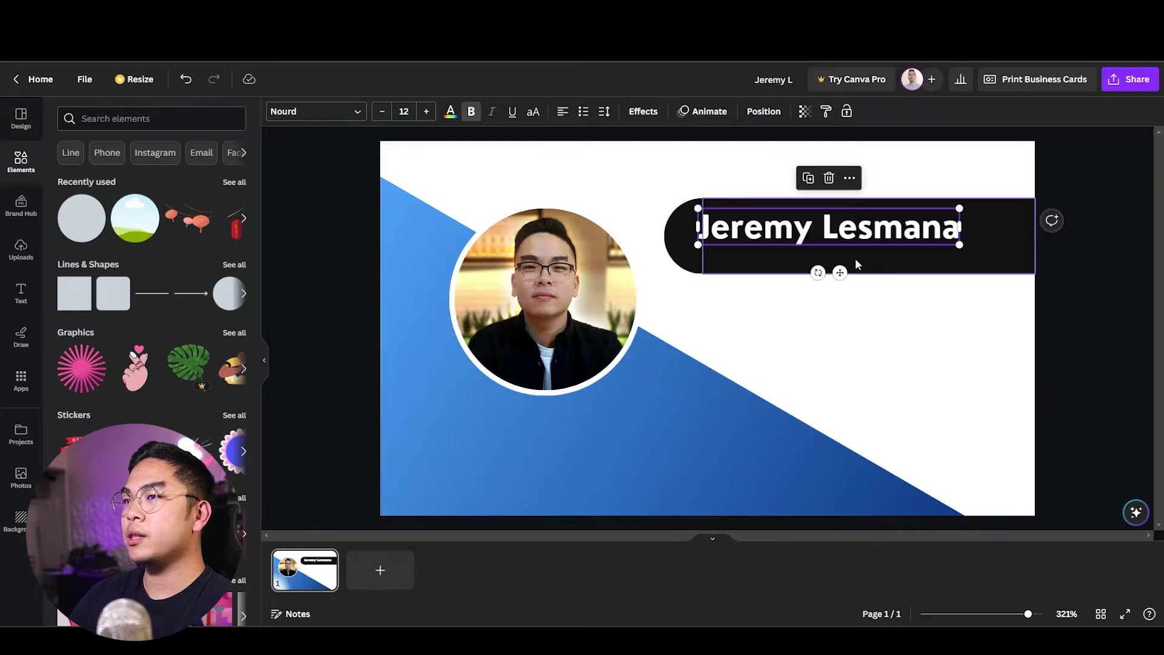
# Duplicate the name into a size-6 subtitle 'Video Creator | Software Engineer' beneath it.
pyautogui.hotkey('ctrl', 'd')
pyautogui.moveTo(867, 261); pyautogui.dragTo(898, 390)
pyautogui.click(897, 390)
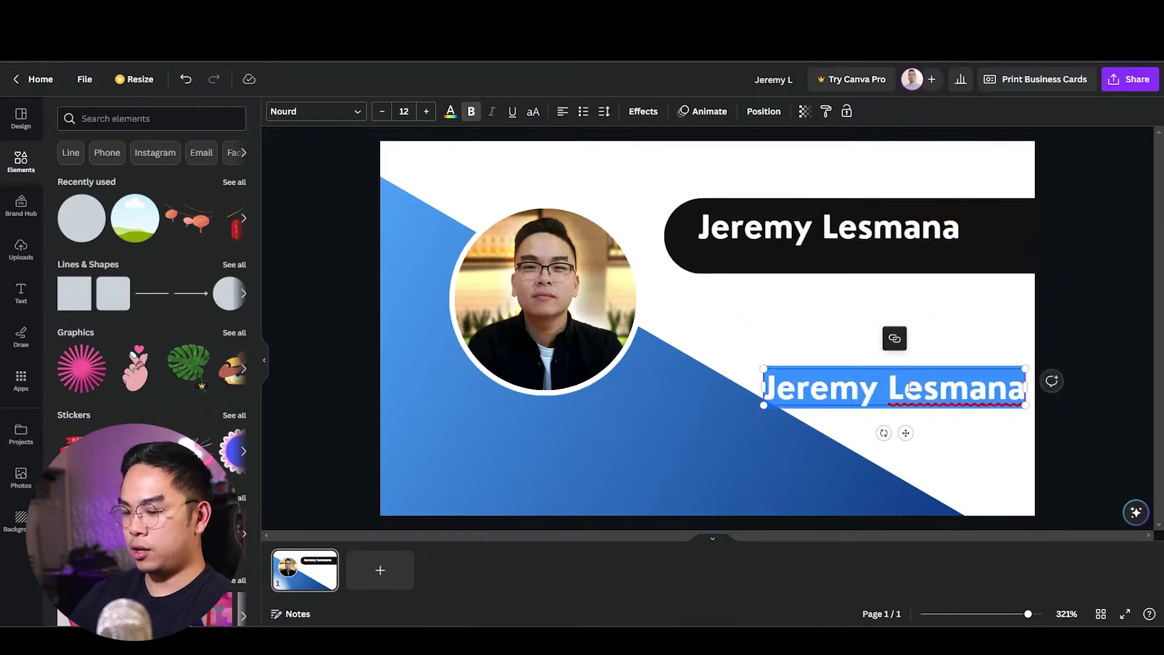
pyautogui.write('Video Creat')
pyautogui.moveTo(933, 390); pyautogui.dragTo(902, 260)
pyautogui.doubleClick(902, 260)
pyautogui.press('Right')
pyautogui.write('or |')
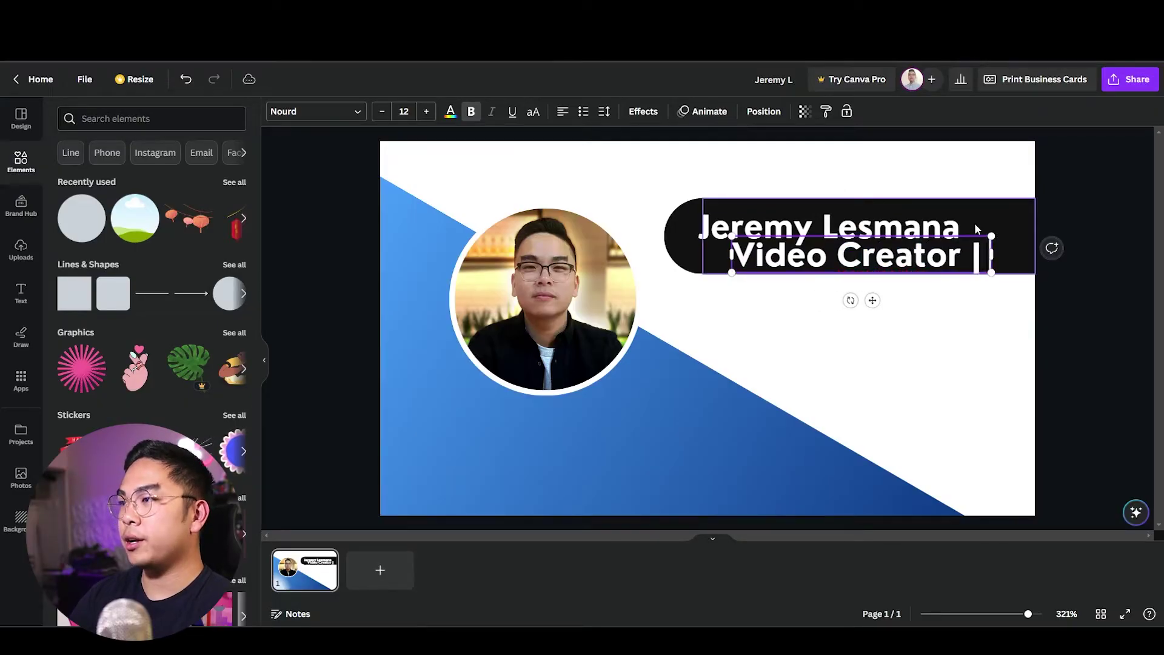
pyautogui.hotkey('ctrl', 'a')
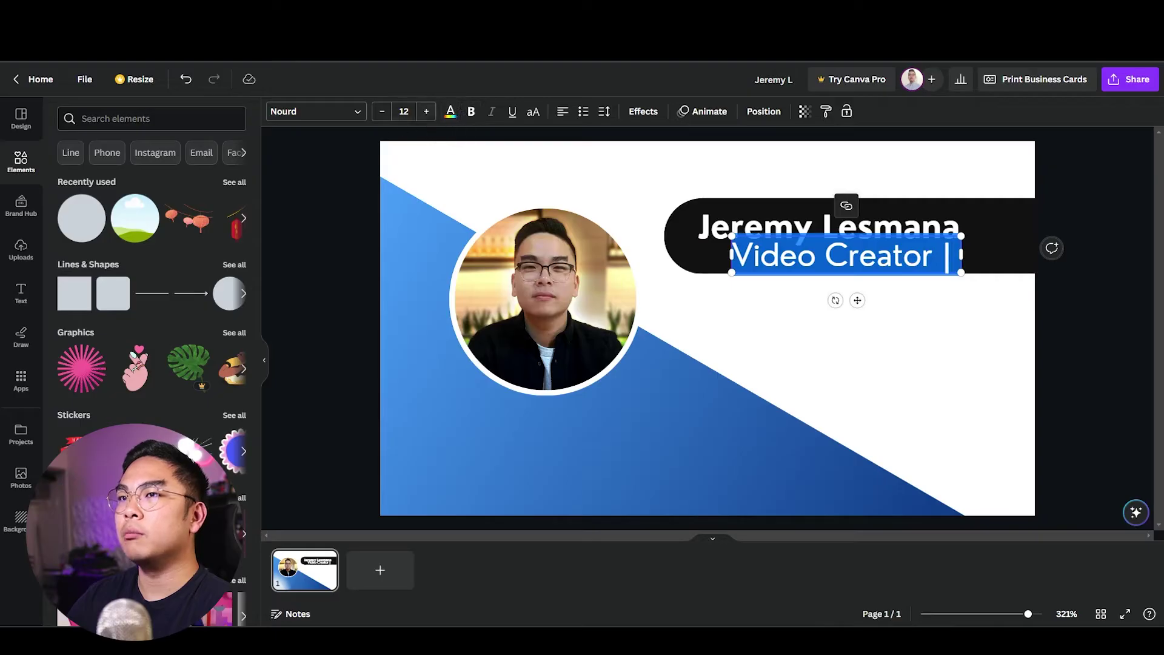
pyautogui.click(381, 111)
pyautogui.click(382, 111)
pyautogui.click(381, 111)
pyautogui.click(382, 111)
pyautogui.click(382, 111)
pyautogui.click(381, 111)
pyautogui.moveTo(787, 247); pyautogui.dragTo(756, 258)
pyautogui.write('Software Engineer |')
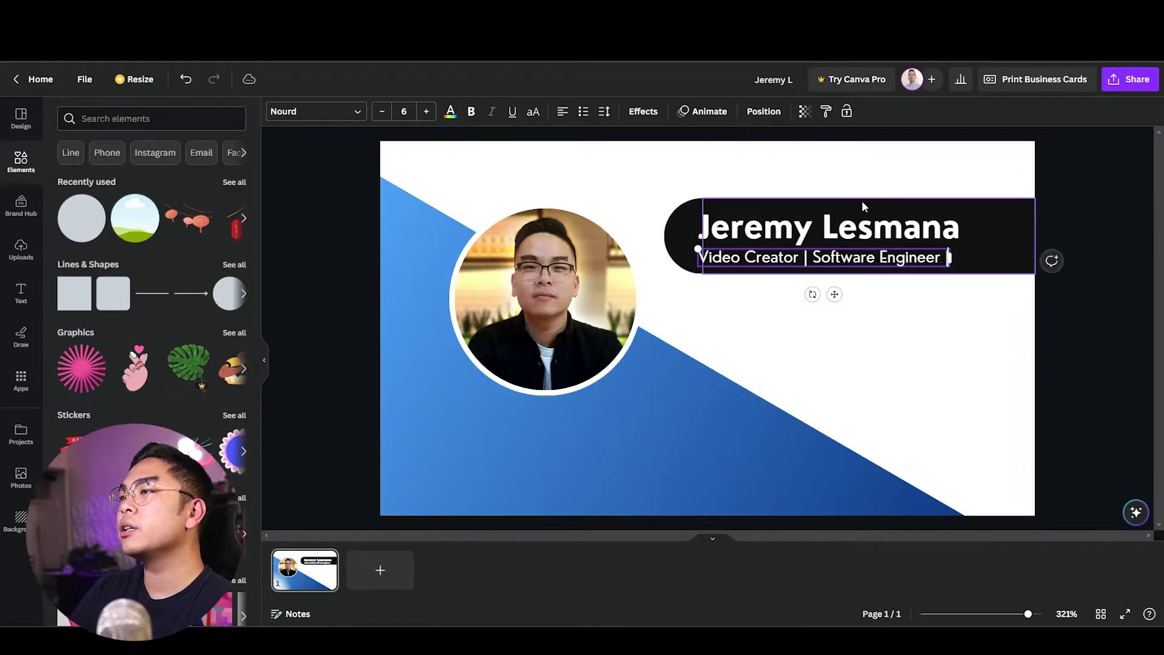
# Shift the name, subtitle and black banner together toward the card's right edge.
pyautogui.keyDown('shift'); pyautogui.click(888, 235); pyautogui.keyUp('shift')
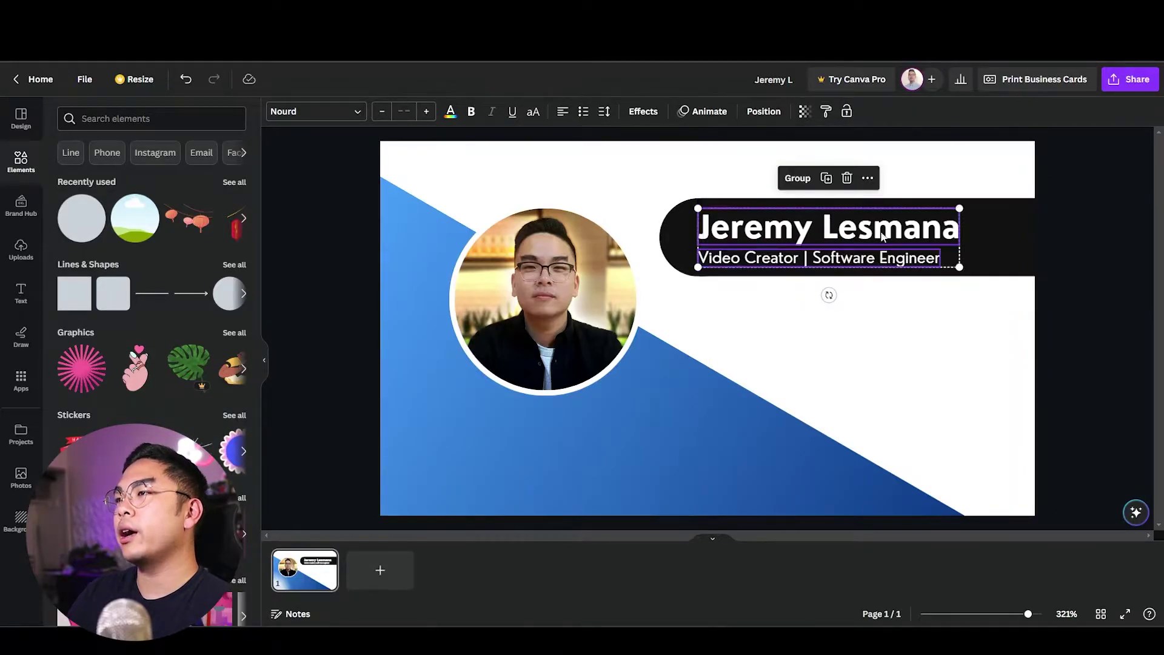
pyautogui.moveTo(838, 229); pyautogui.dragTo(878, 229)
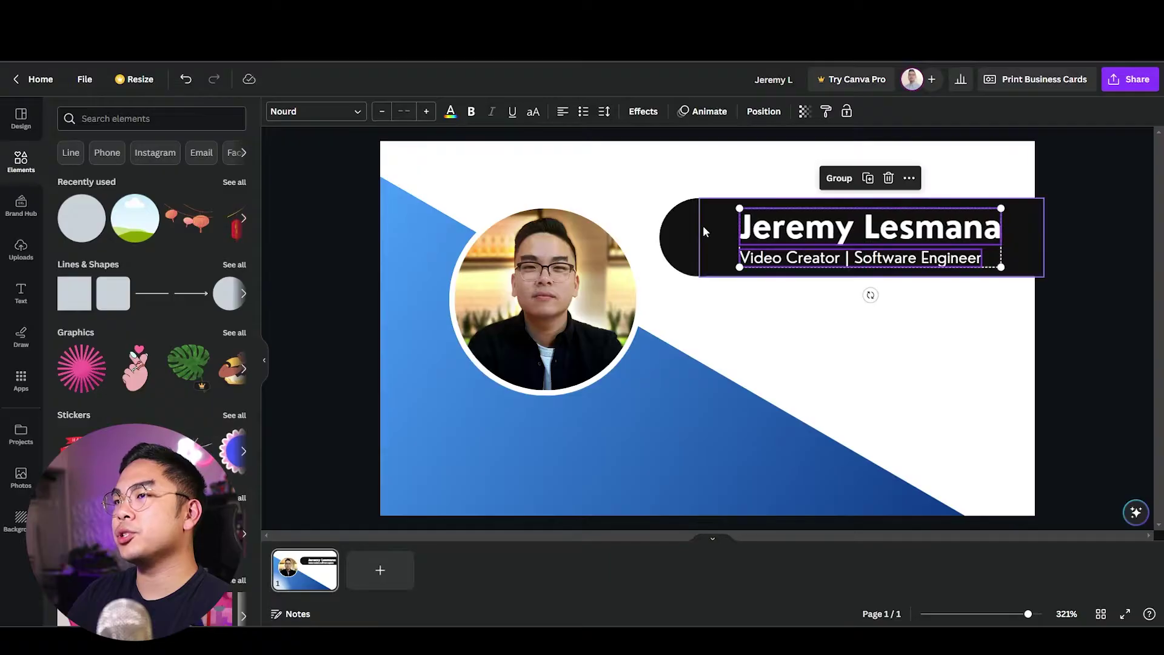
pyautogui.keyDown('shift'); pyautogui.click(693, 228); pyautogui.keyUp('shift')
pyautogui.moveTo(714, 253); pyautogui.dragTo(752, 253)
pyautogui.click(790, 400)
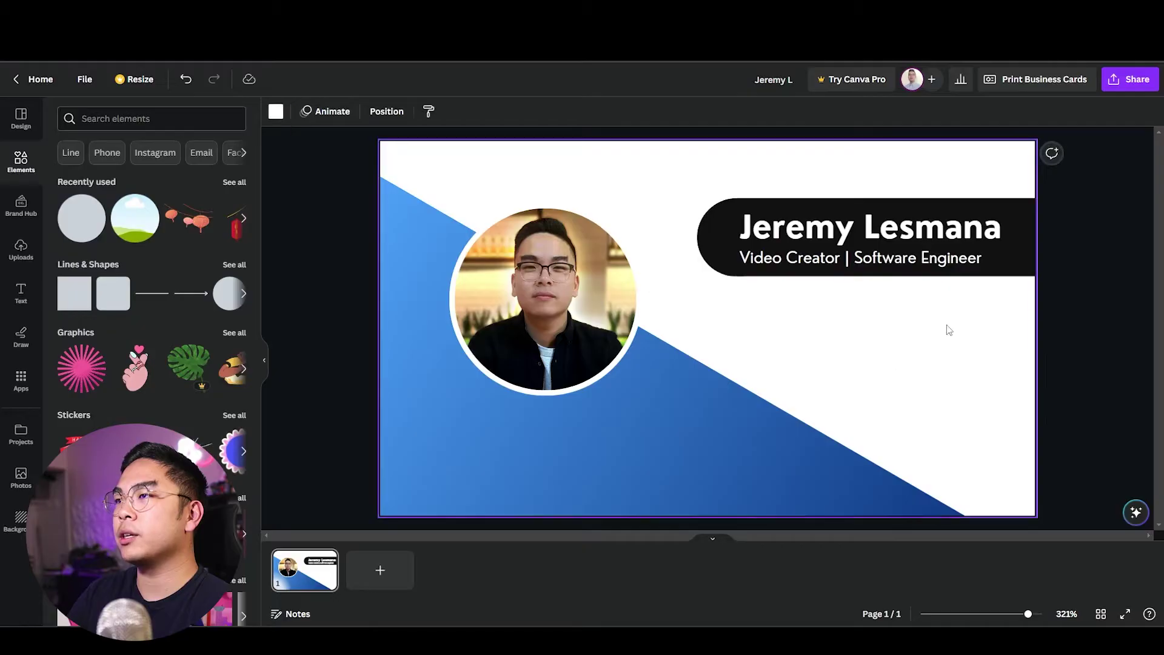
# Duplicate the blue diagonal shape, level the copy and push it to the card's top edge.
pyautogui.press('Tab')
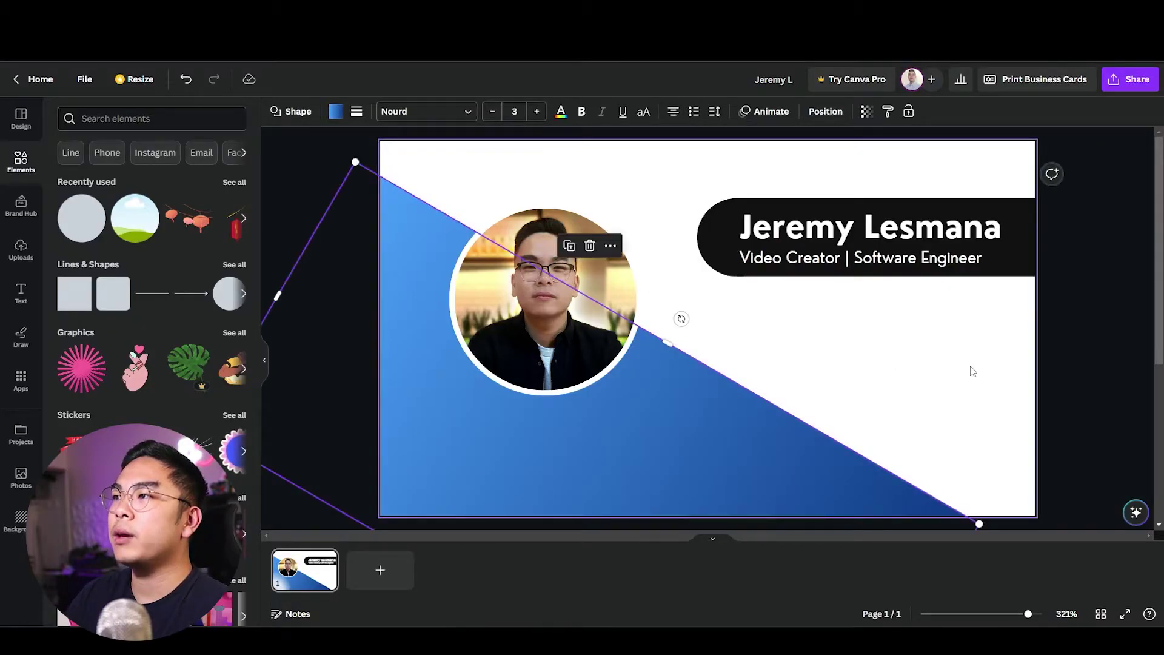
pyautogui.press('Escape')
pyautogui.press('Tab')
pyautogui.hotkey('ctrl', 'd')
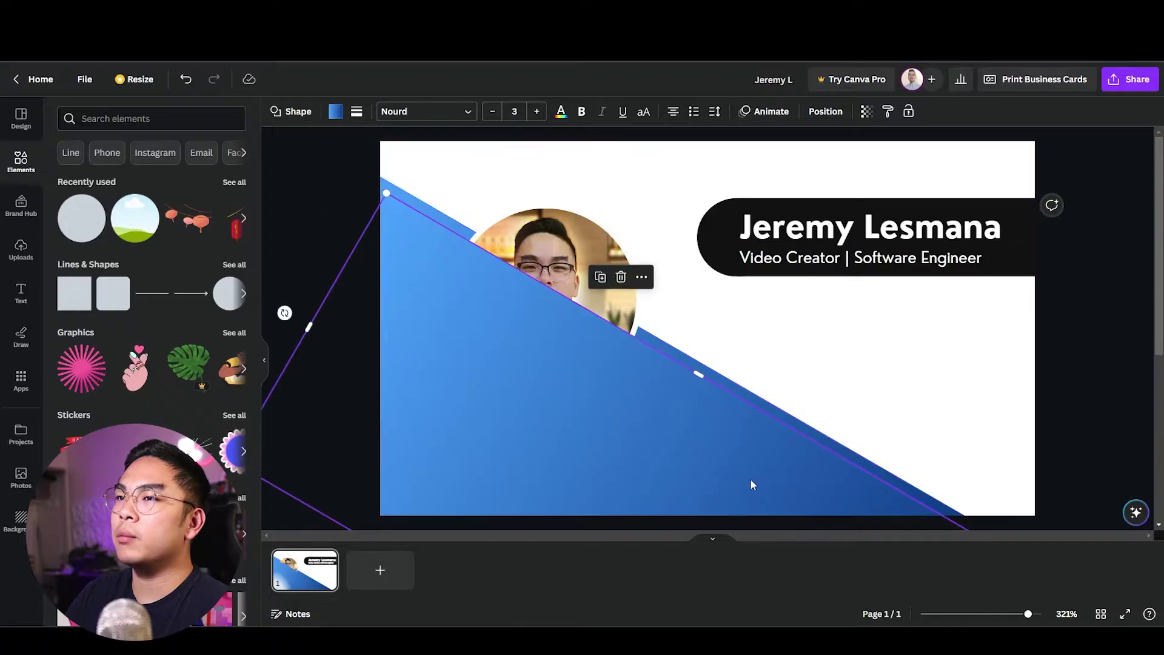
pyautogui.moveTo(747, 485); pyautogui.dragTo(791, 296)
pyautogui.moveTo(571, 479); pyautogui.dragTo(675, 437)
pyautogui.moveTo(841, 401); pyautogui.dragTo(886, 121)
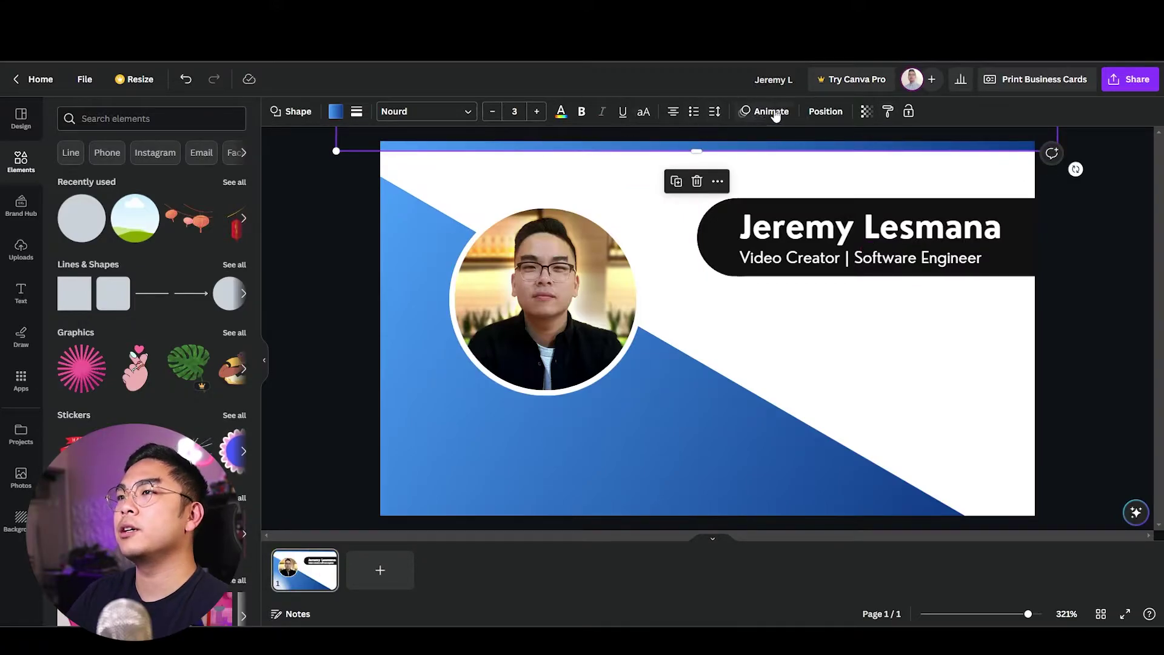
# Make the top blue strip about half transparent (47).
pyautogui.click(865, 113)
pyautogui.moveTo(830, 160); pyautogui.dragTo(812, 162)
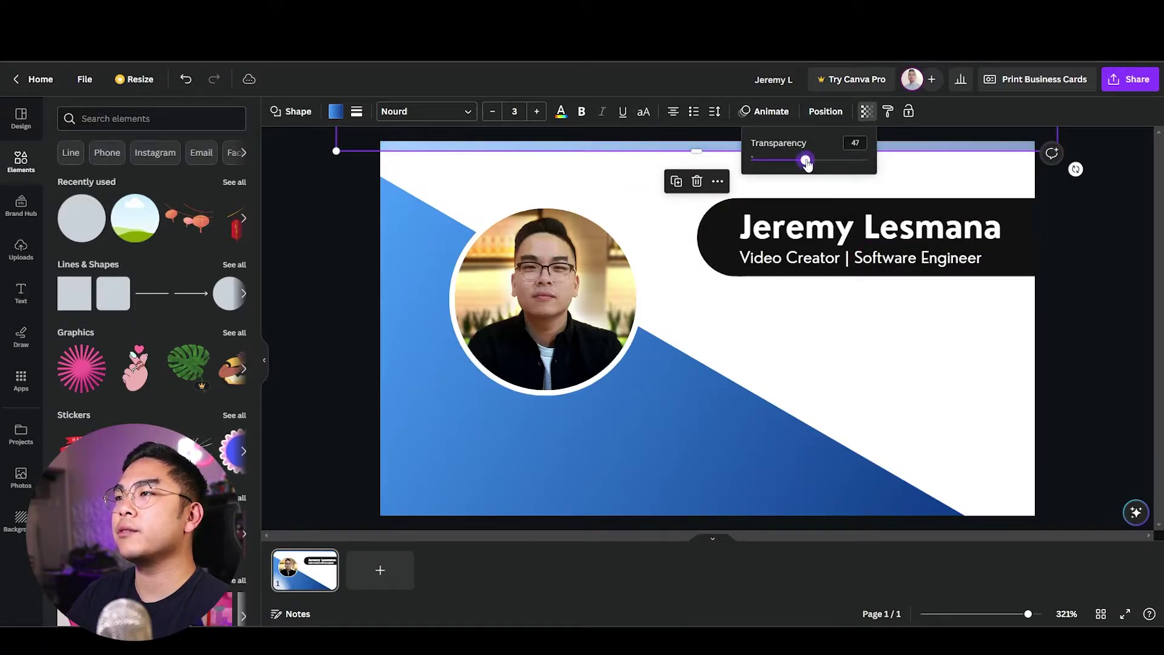
pyautogui.click(845, 327)
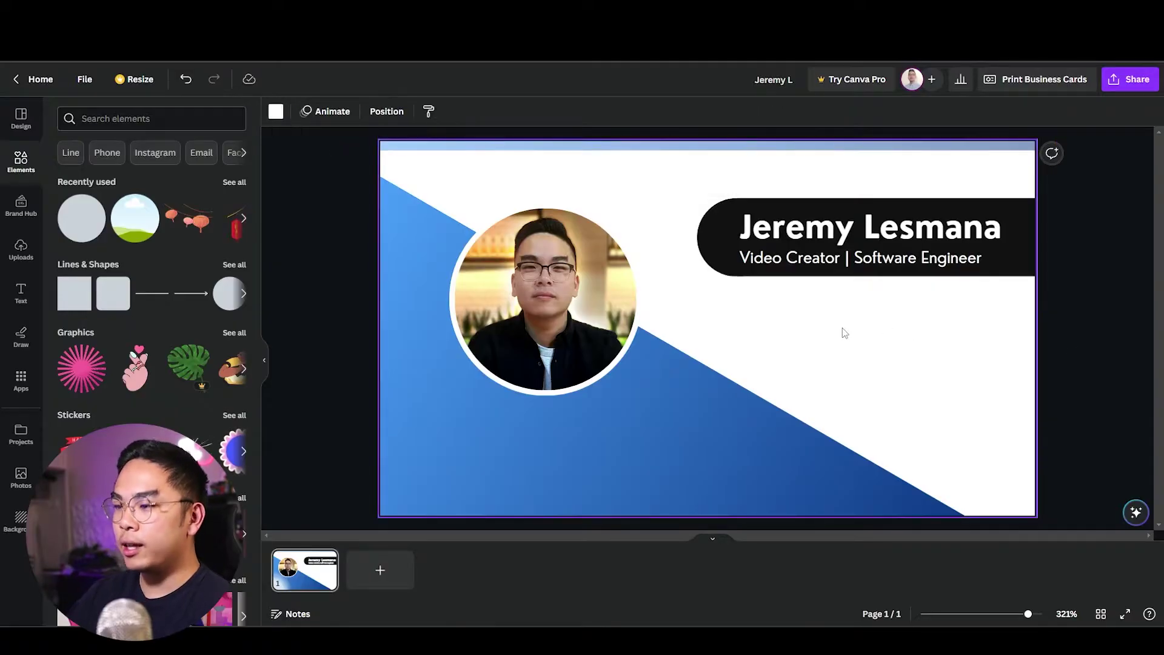
# Add a black line with weight 1 and place it just beneath the name banner.
pyautogui.press('l')
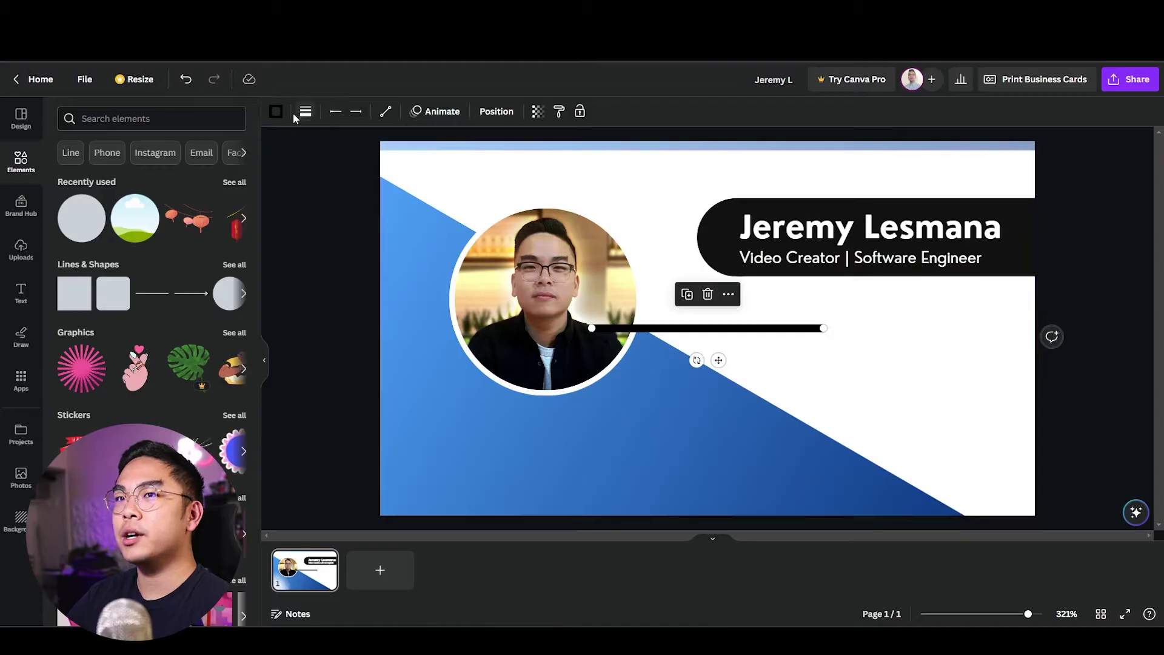
pyautogui.click(305, 111)
pyautogui.write('1')
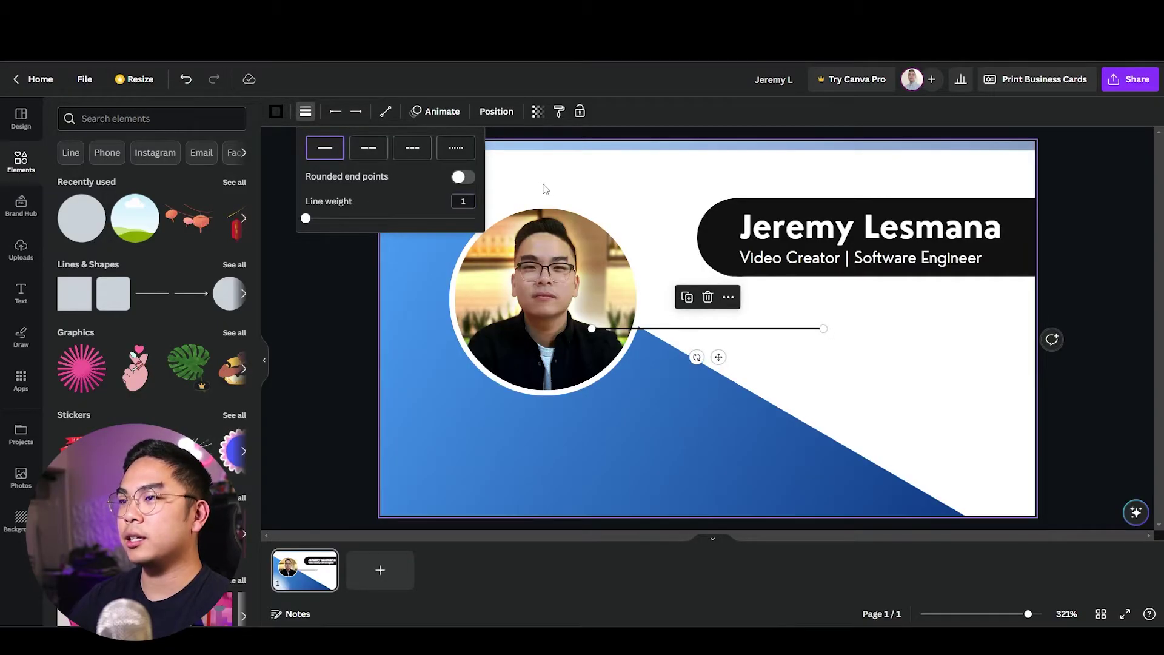
pyautogui.click(811, 338)
pyautogui.keyDown('ctrl'); pyautogui.scroll(3, 881, 183); pyautogui.keyUp('ctrl')
pyautogui.moveTo(1016, 202); pyautogui.dragTo(1017, 340)
pyautogui.click(1041, 394)
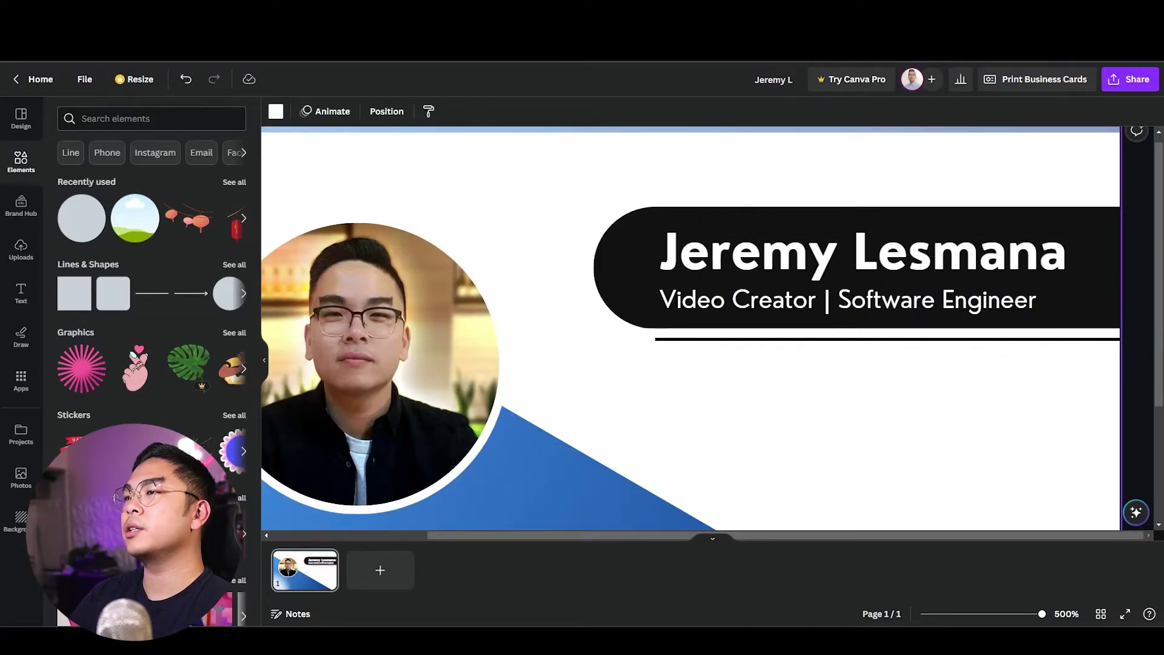
pyautogui.keyDown('ctrl'); pyautogui.scroll(-2, 1029, 398); pyautogui.keyUp('ctrl')
# Find a 'phone' element and place it as a small black circled phone icon on the right.
pyautogui.click(125, 116)
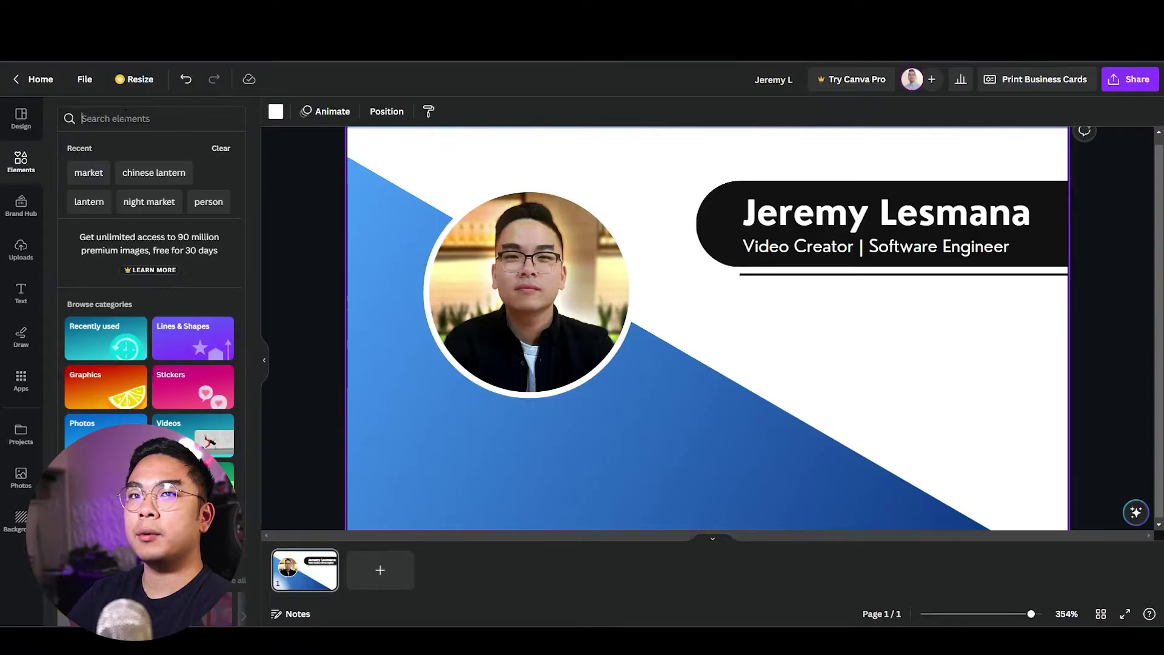
pyautogui.write('phone')
pyautogui.press('Return')
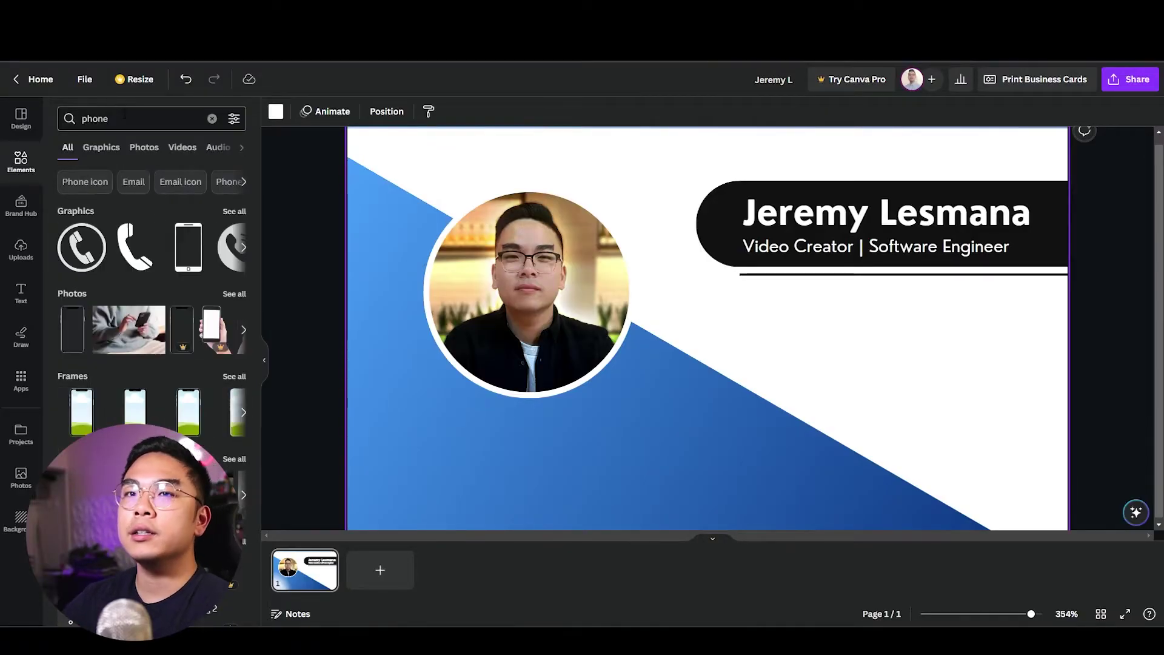
pyautogui.moveTo(79, 255); pyautogui.dragTo(987, 355)
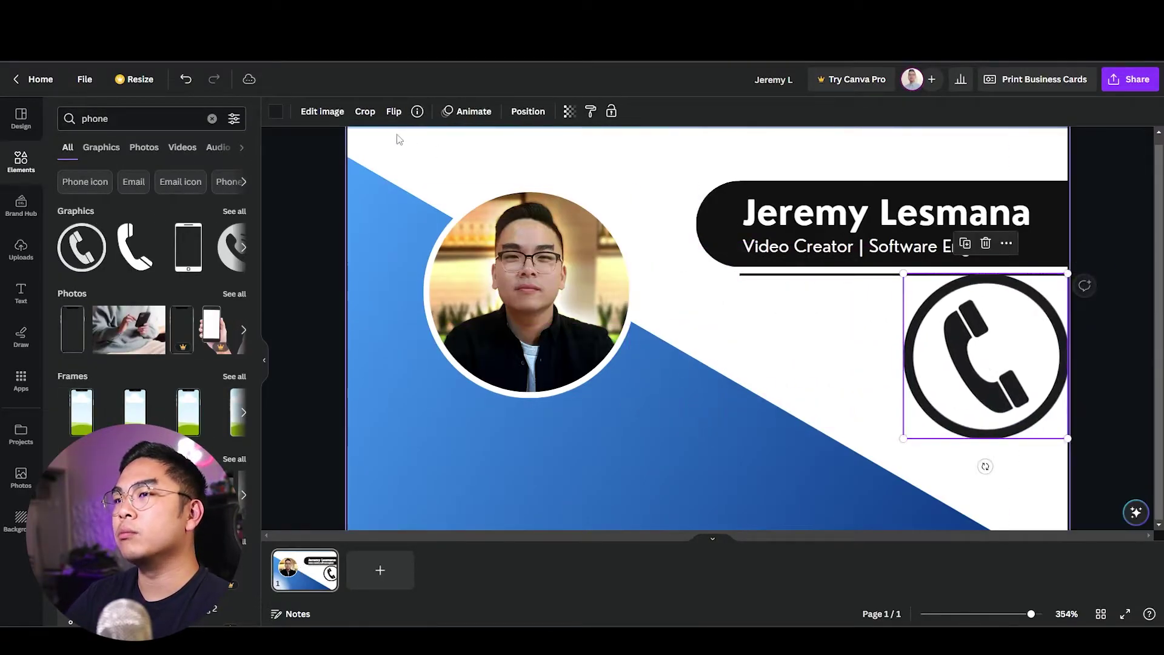
pyautogui.click(275, 111)
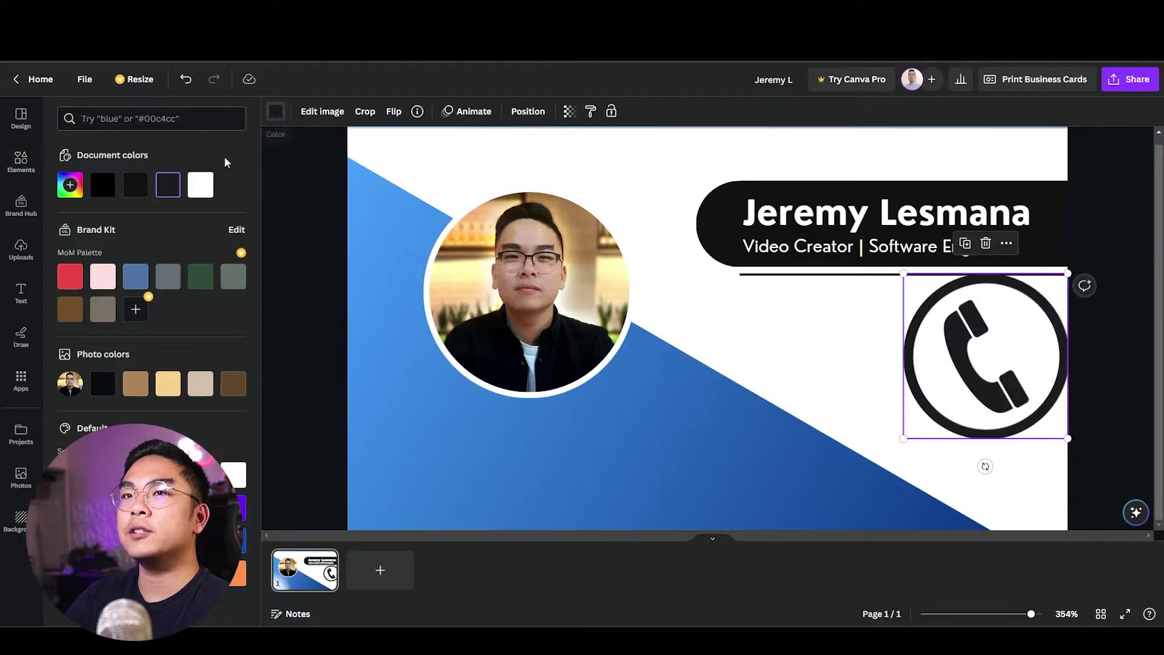
pyautogui.click(133, 186)
pyautogui.moveTo(1068, 438); pyautogui.dragTo(1019, 319)
# Add a 'mail' envelope graphic, shrunk and set just below the phone icon.
pyautogui.press('Escape')
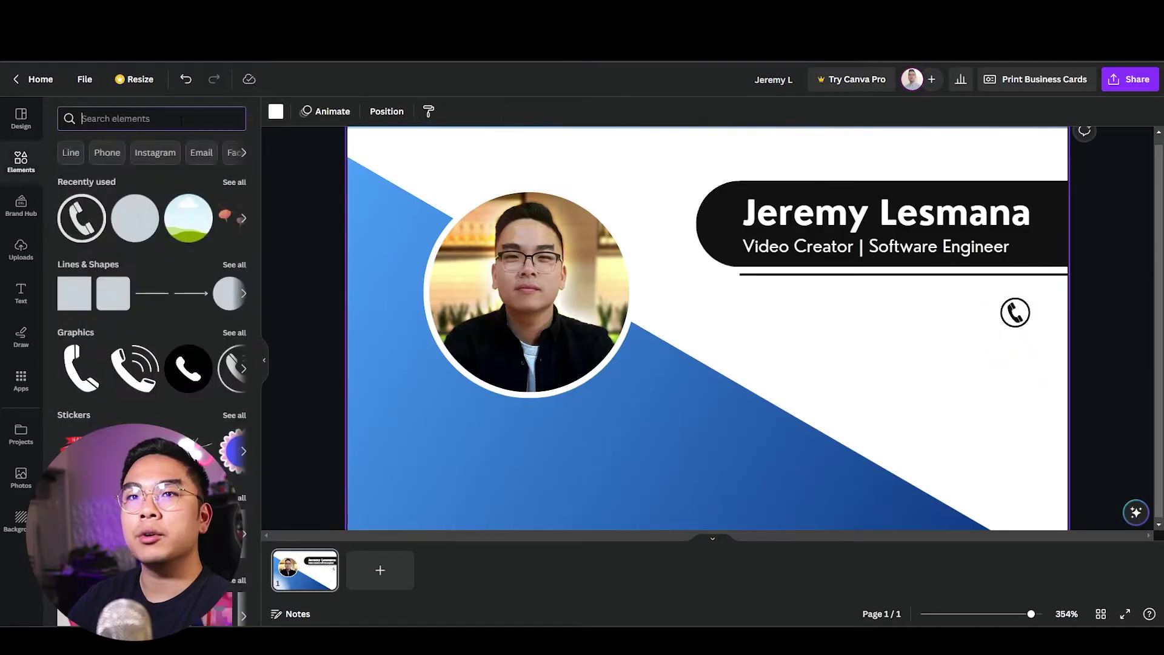
pyautogui.write('mail')
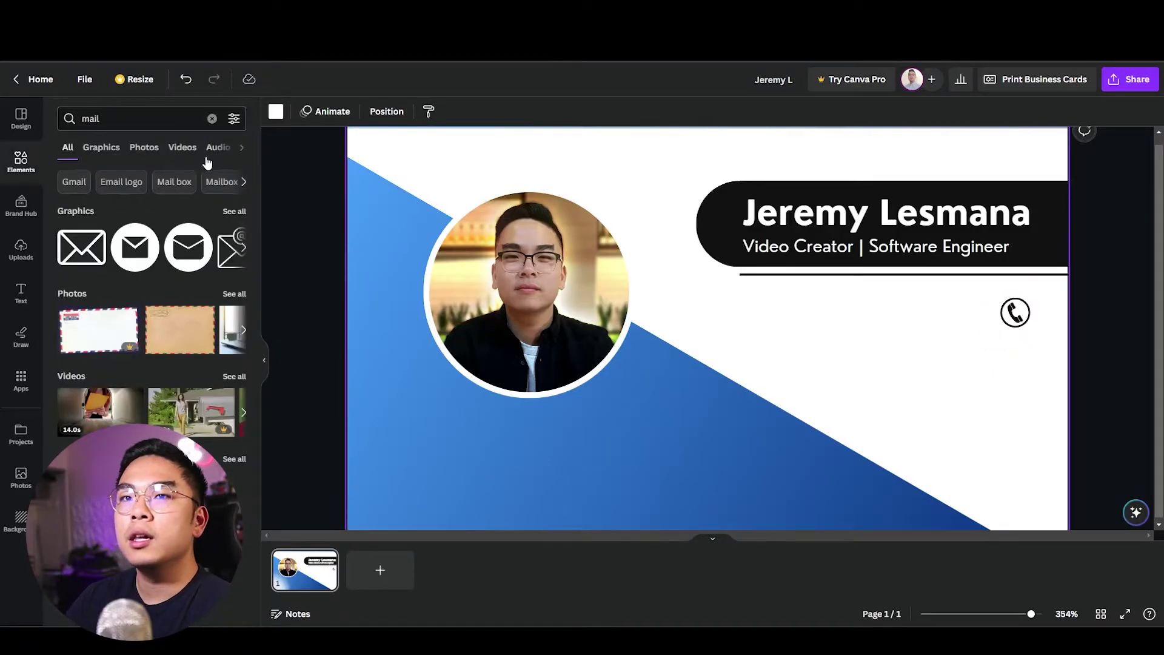
pyautogui.click(68, 256)
pyautogui.moveTo(822, 409); pyautogui.dragTo(1003, 366)
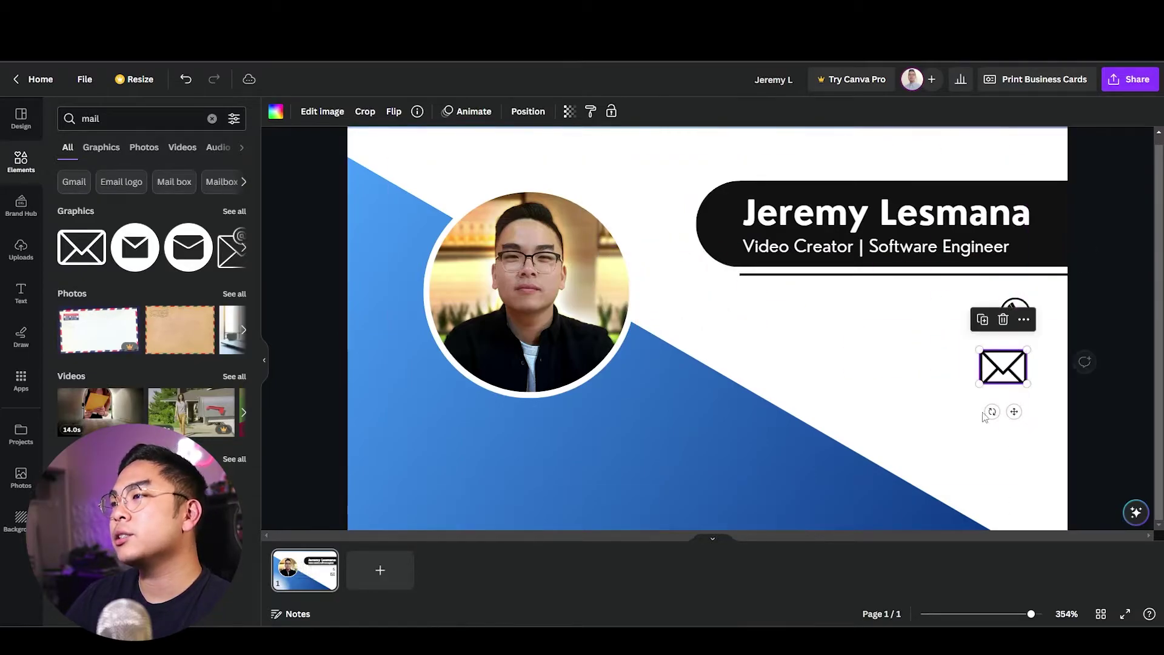
pyautogui.click(933, 408)
# Add a circle with a transparent fill and a solid black border.
pyautogui.press('c')
pyautogui.click(333, 112)
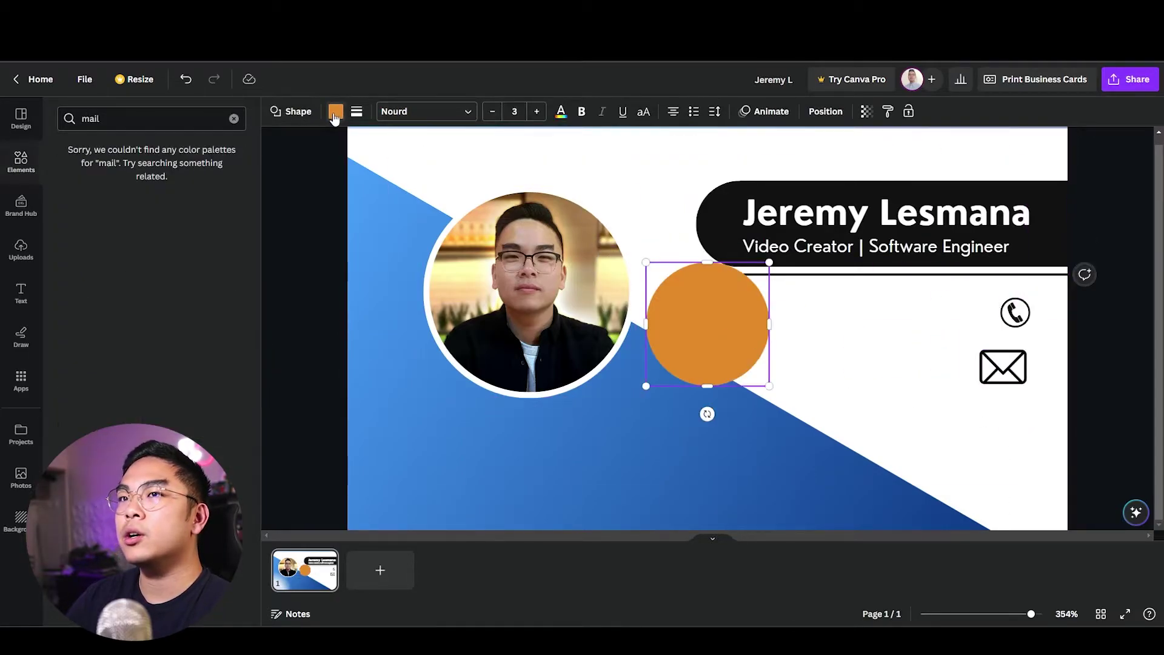
pyautogui.click(233, 119)
pyautogui.click(335, 114)
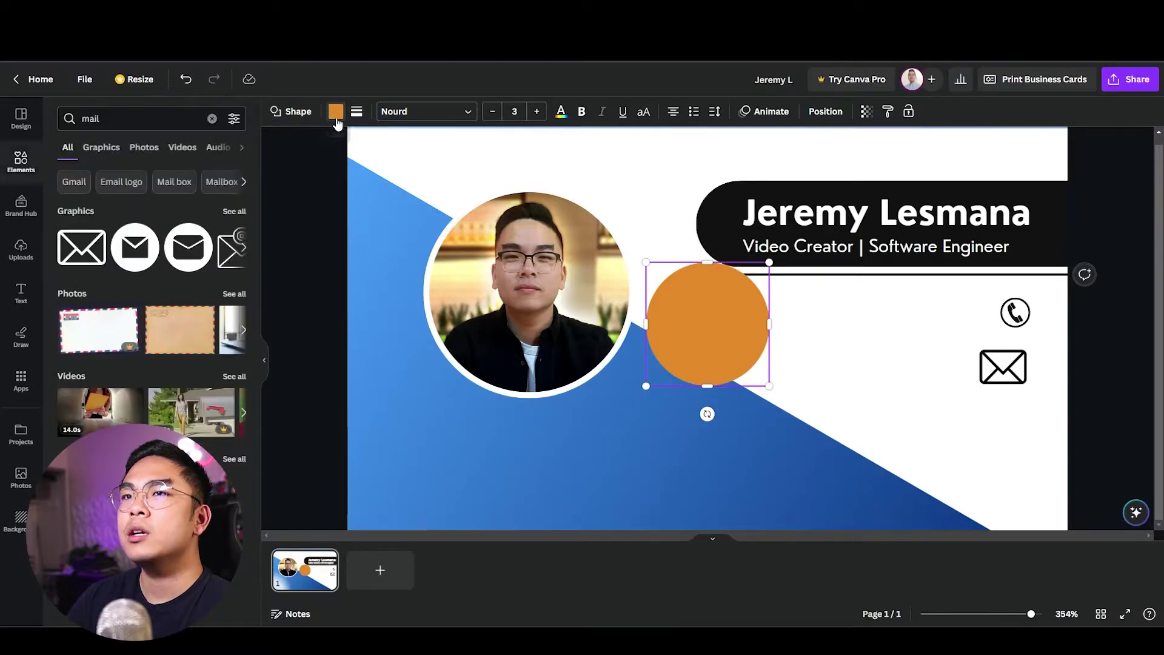
pyautogui.click(337, 112)
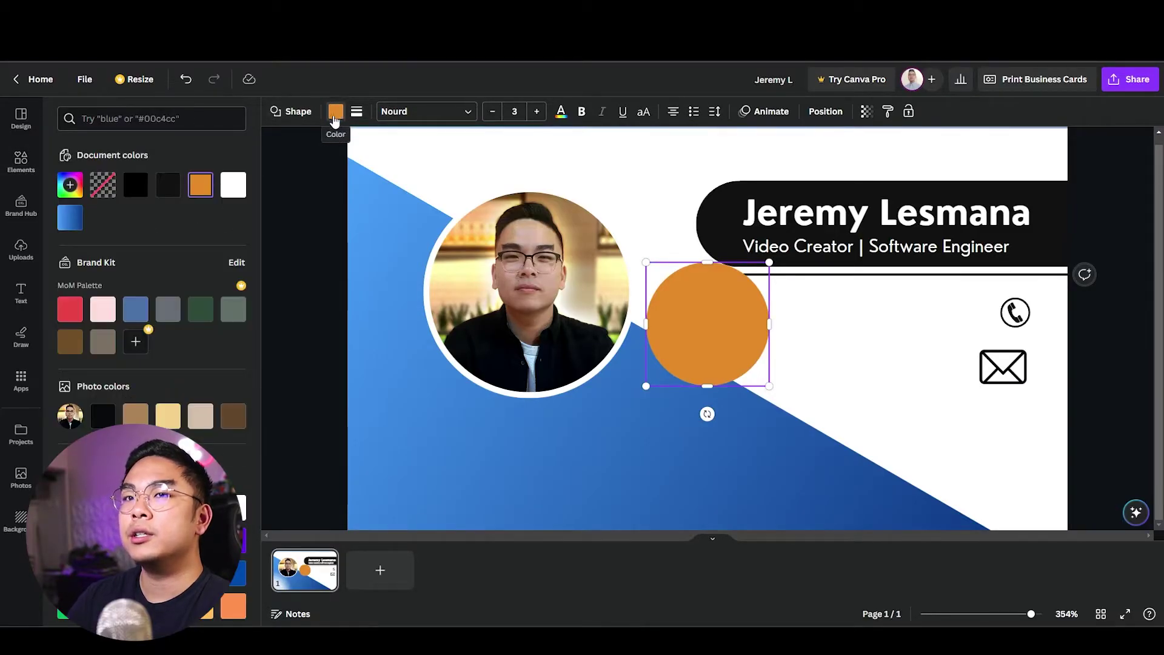
pyautogui.click(102, 184)
pyautogui.click(357, 112)
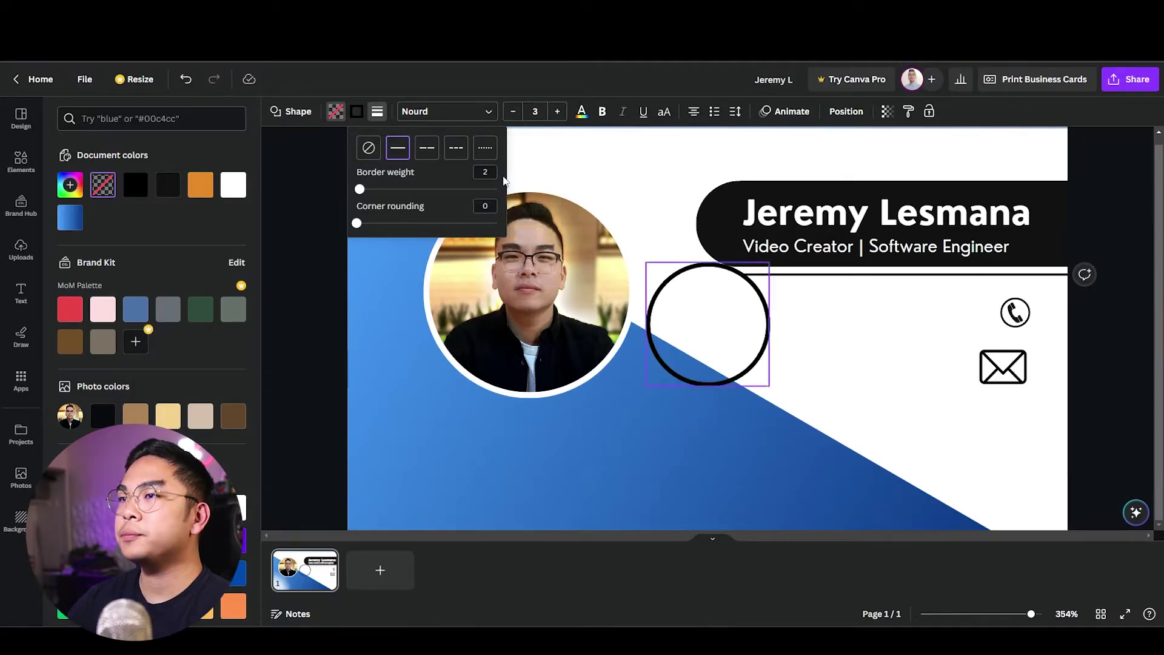
pyautogui.click(707, 324)
# Shrink the ring to icon size, thin its border to 1, and place it over the phone icon.
pyautogui.moveTo(707, 323); pyautogui.dragTo(1035, 359)
pyautogui.moveTo(1077, 402); pyautogui.dragTo(1001, 326)
pyautogui.rightClick(989, 311)
pyautogui.press('Escape')
pyautogui.click(376, 112)
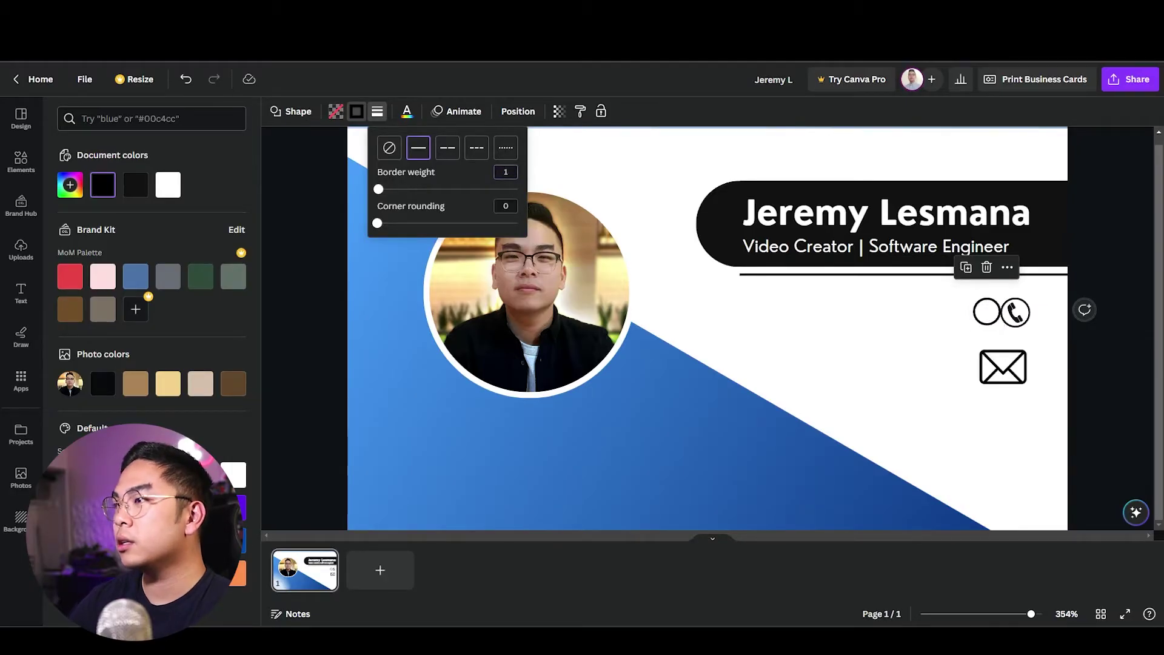
pyautogui.click(972, 351)
pyautogui.moveTo(971, 327); pyautogui.dragTo(999, 325)
pyautogui.hotkey('ctrl', '+')
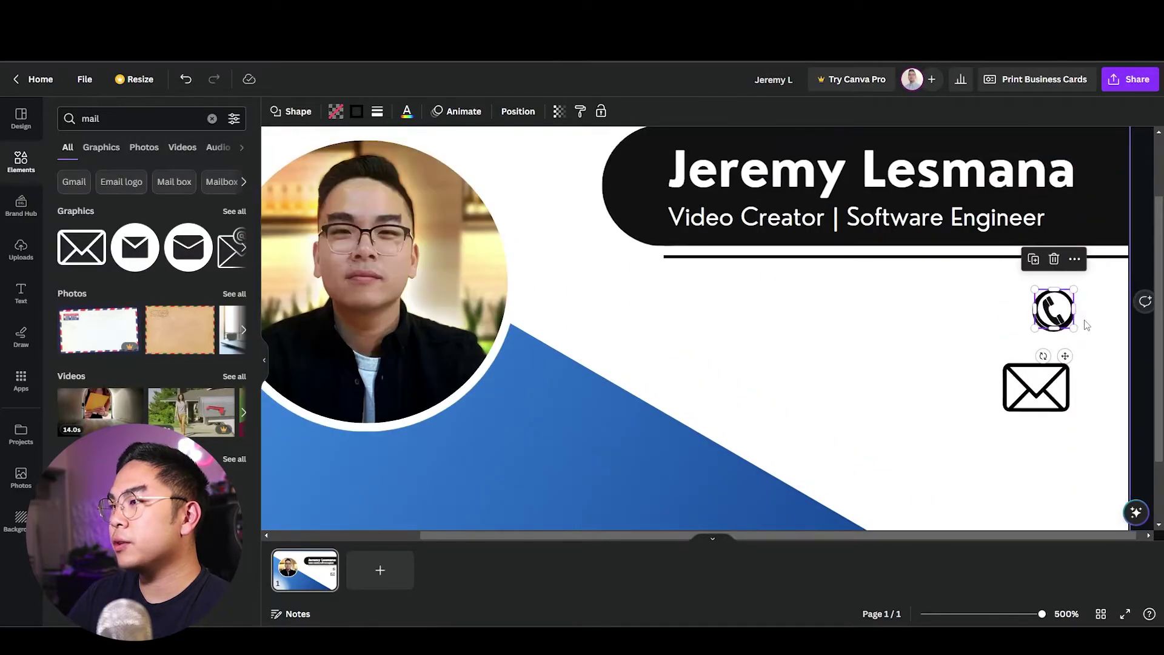
# Fit a ring around the envelope icon and centre the envelope inside it.
pyautogui.moveTo(1075, 327); pyautogui.dragTo(1056, 373)
pyautogui.click(1054, 407)
pyautogui.click(1054, 383)
pyautogui.click(1044, 413)
pyautogui.click(1056, 392)
pyautogui.click(1073, 409)
# Duplicate the ring and line the empty copy up below the mail ring.
pyautogui.click(1061, 389)
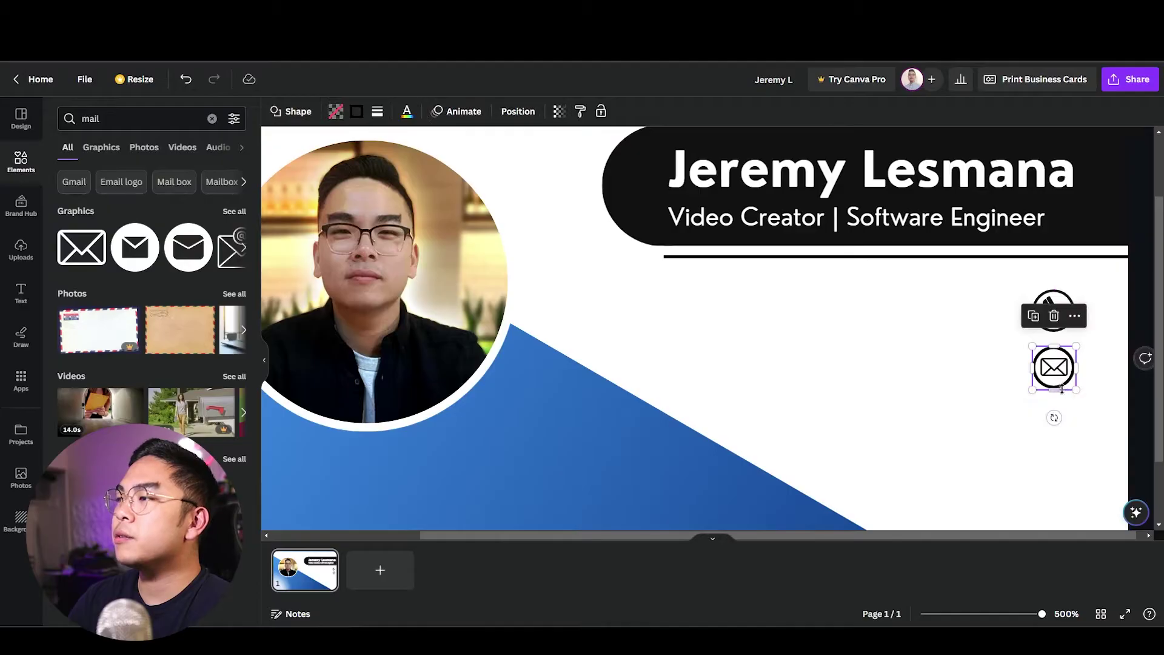
pyautogui.hotkey('ctrl', 'd')
pyautogui.moveTo(1102, 416); pyautogui.dragTo(1050, 422)
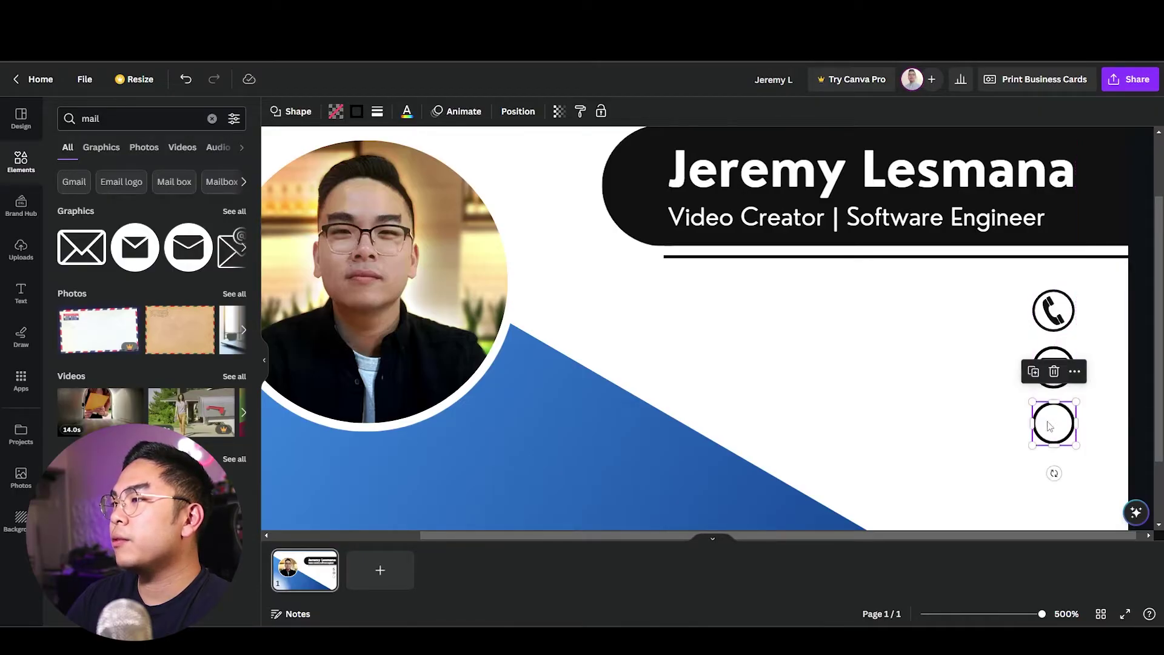
pyautogui.click(1053, 471)
pyautogui.click(139, 118)
# Find an 'address' location-pin graphic, shrink it and centre it in the third ring.
pyautogui.write('a')
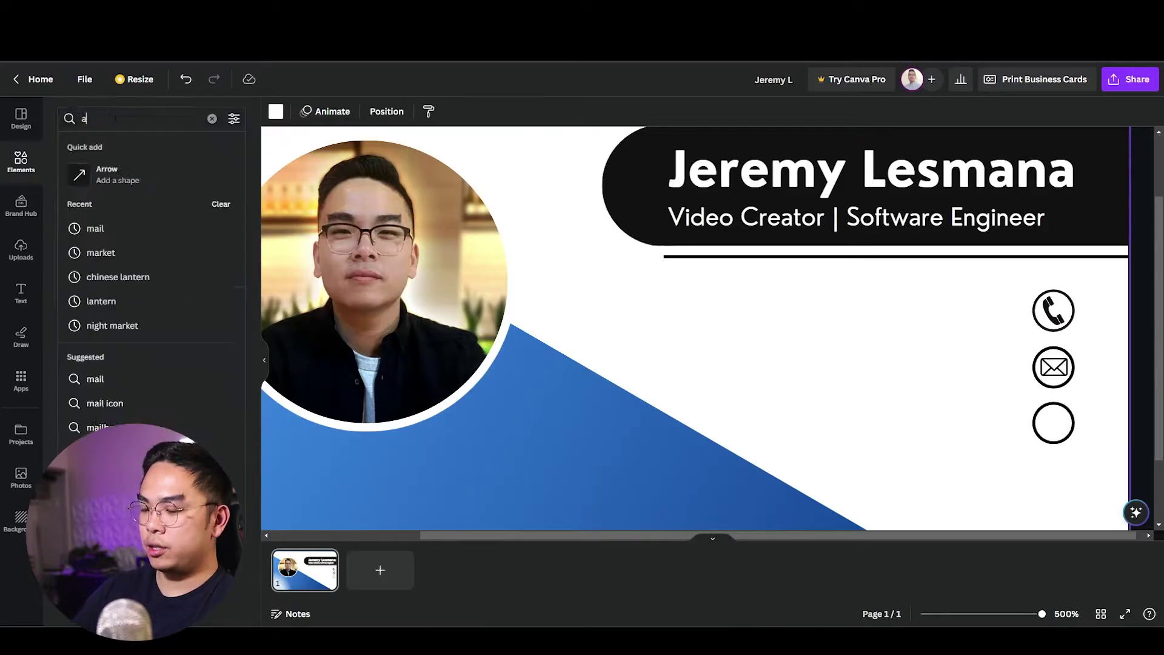
pyautogui.write('ddress')
pyautogui.press('Return')
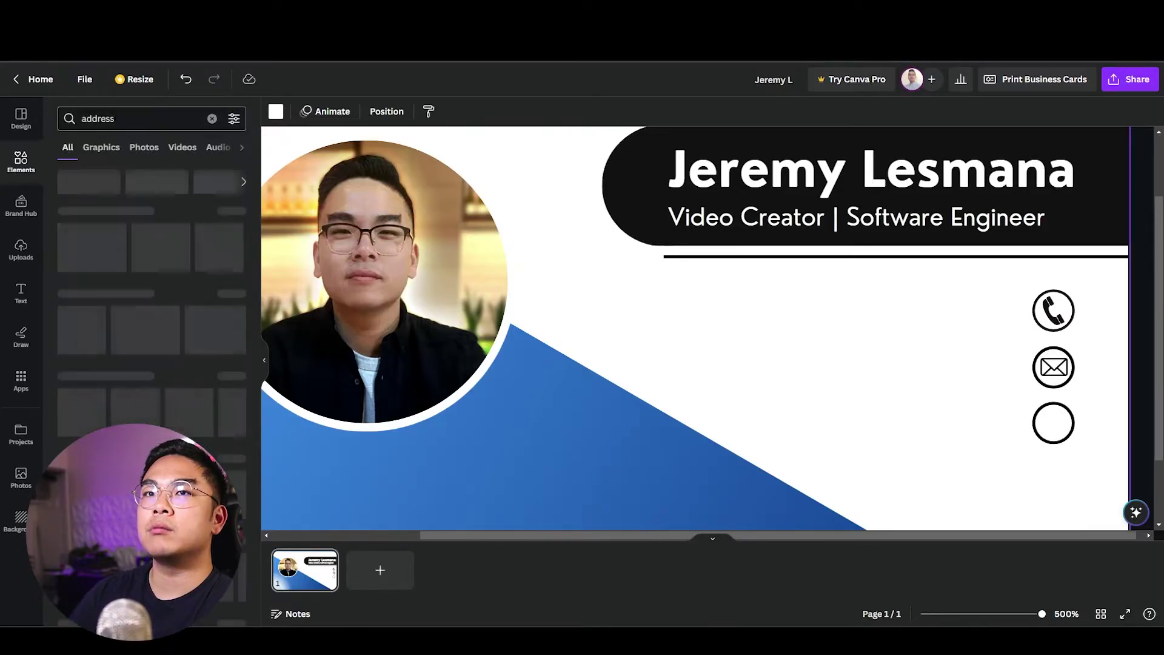
pyautogui.click(81, 247)
pyautogui.moveTo(694, 443); pyautogui.dragTo(657, 384)
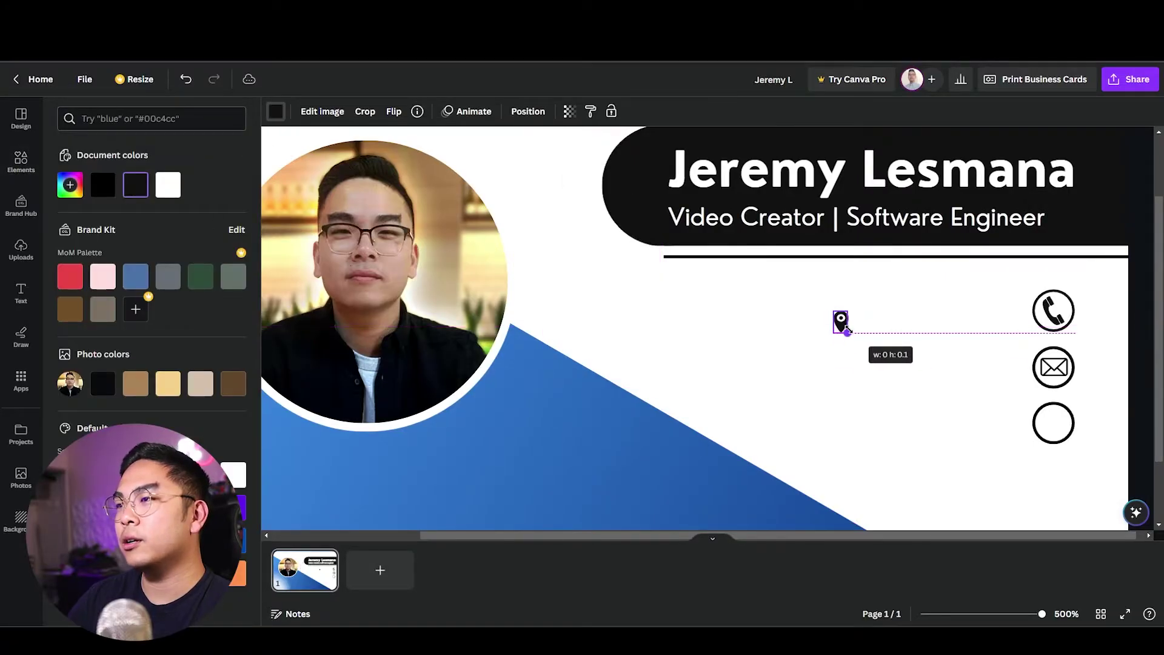
pyautogui.moveTo(841, 321); pyautogui.dragTo(1058, 420)
pyautogui.click(977, 443)
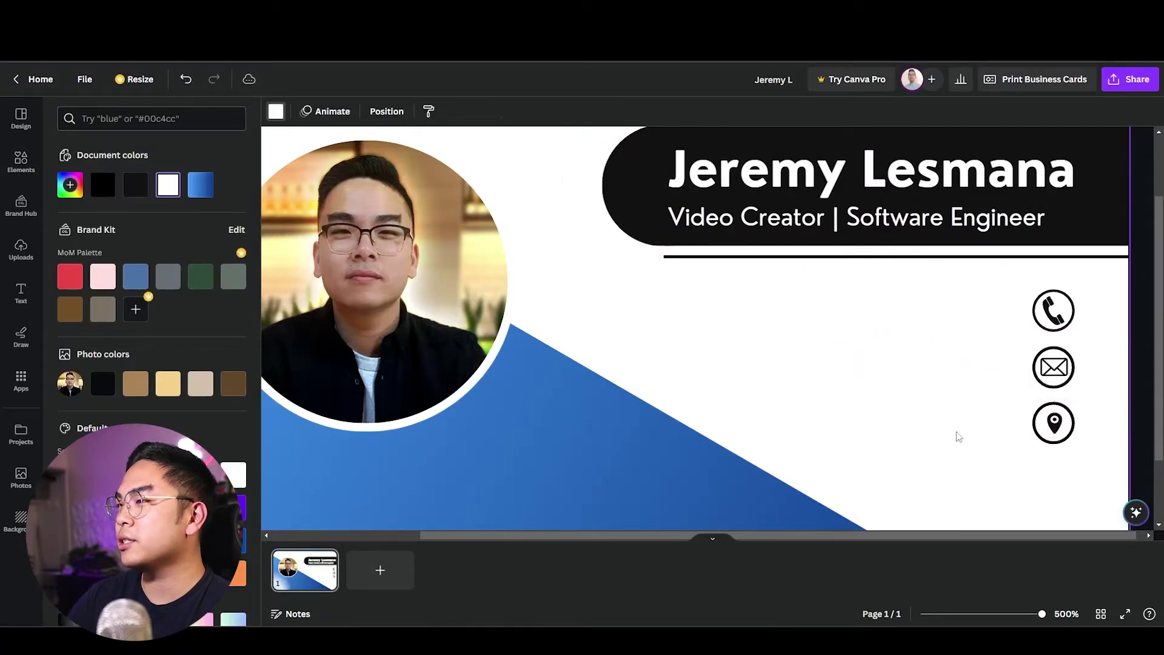
pyautogui.click(1053, 423)
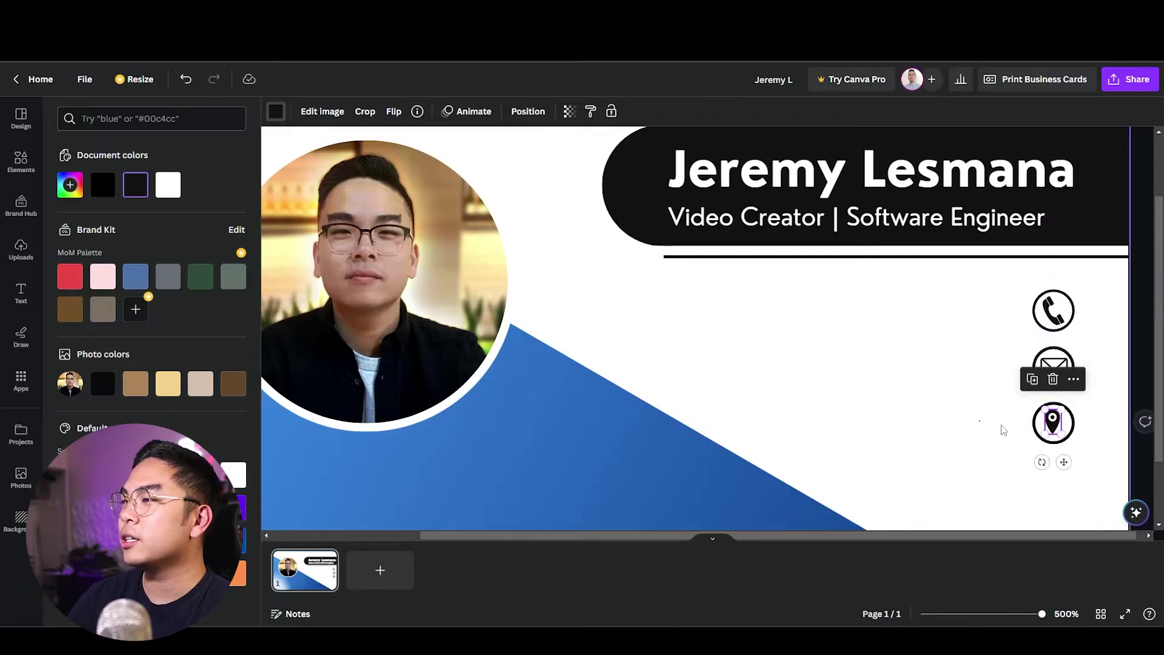
pyautogui.click(1006, 447)
# Shift the three circled contact icons left, in line with the photo's centre.
pyautogui.scroll(-5, 1031, 452)
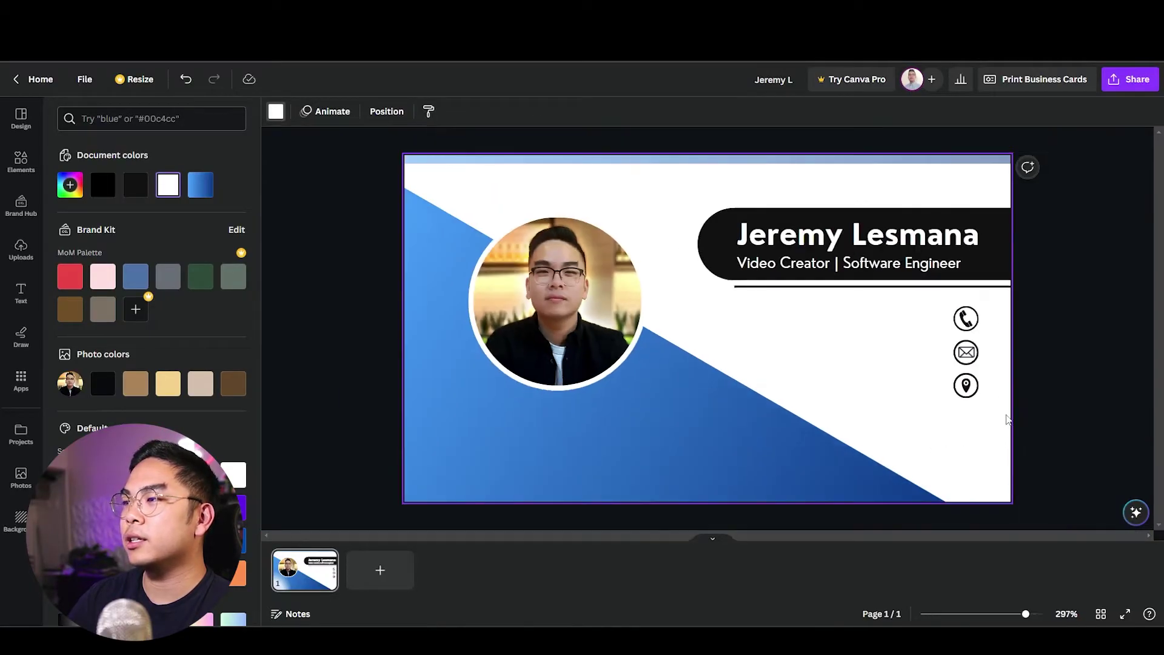
pyautogui.click(1087, 459)
pyautogui.moveTo(1086, 459); pyautogui.dragTo(784, 312)
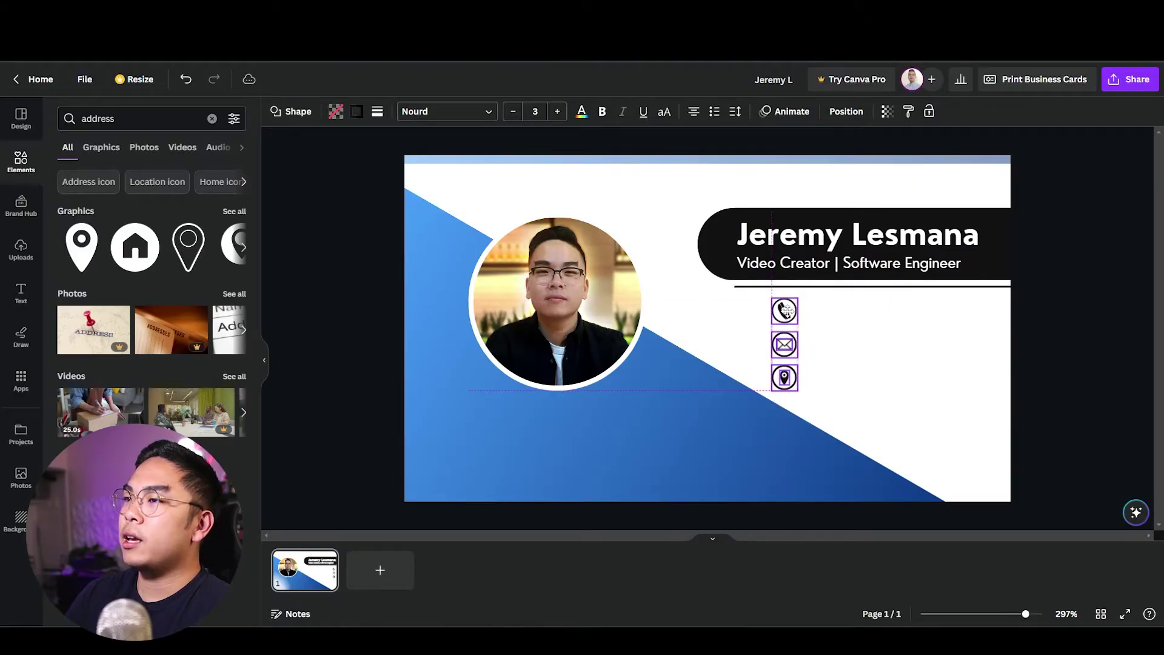
pyautogui.click(871, 345)
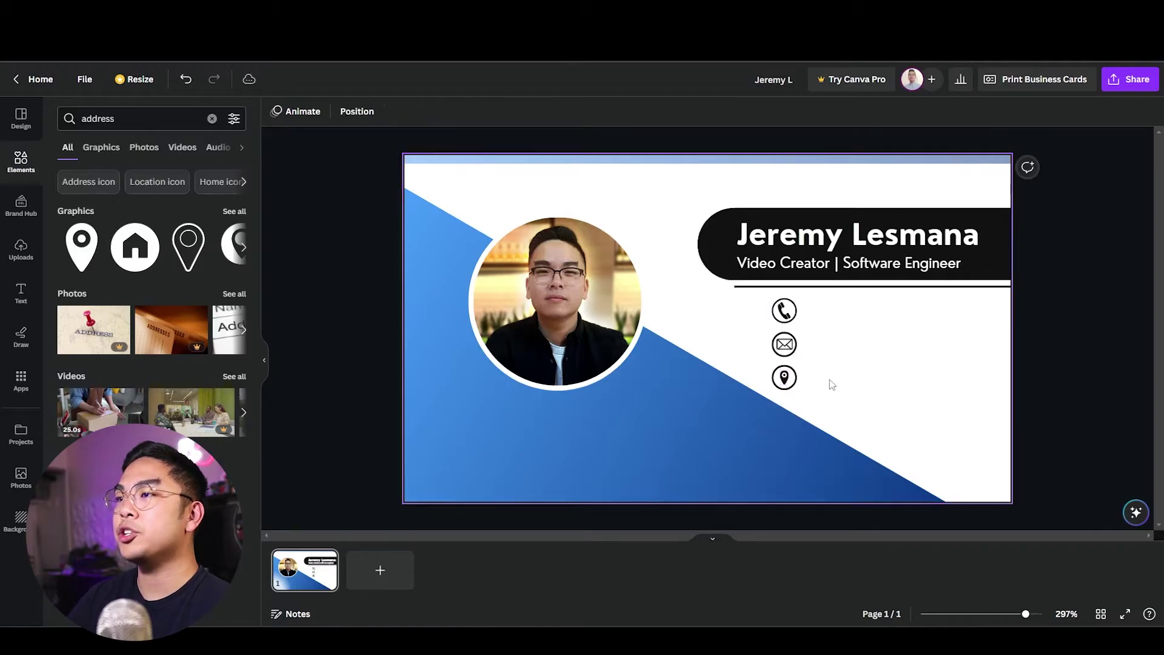
# Add a small text box with the phone number beside the phone icon.
pyautogui.press('t')
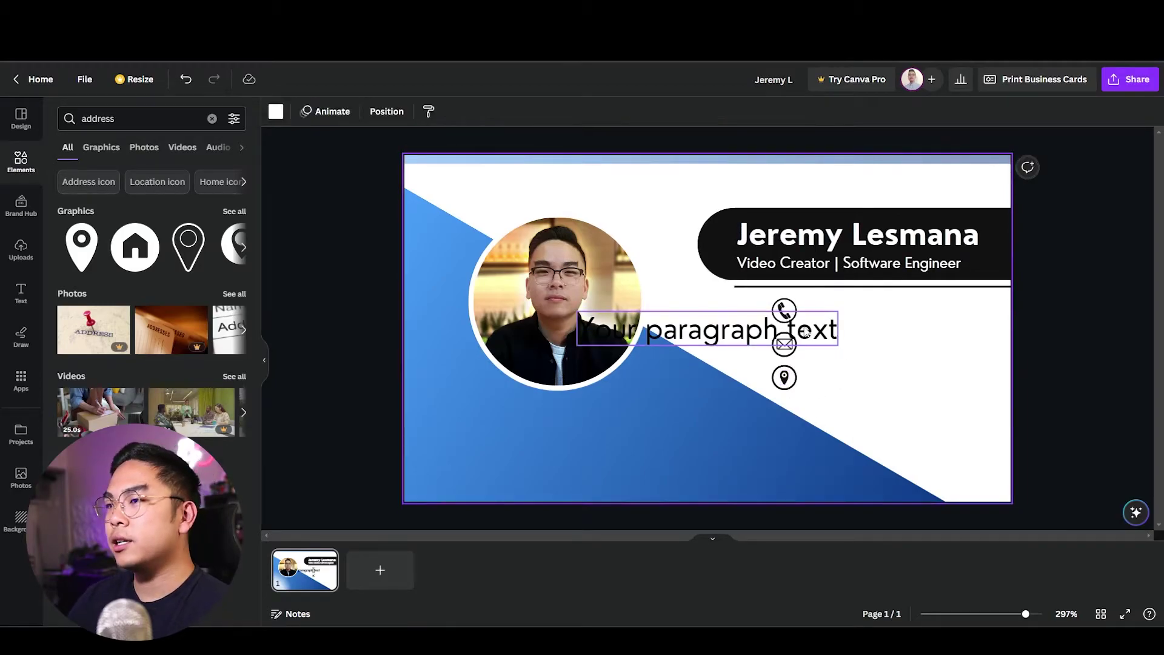
pyautogui.moveTo(806, 332); pyautogui.dragTo(994, 336)
pyautogui.press('BackSpace')
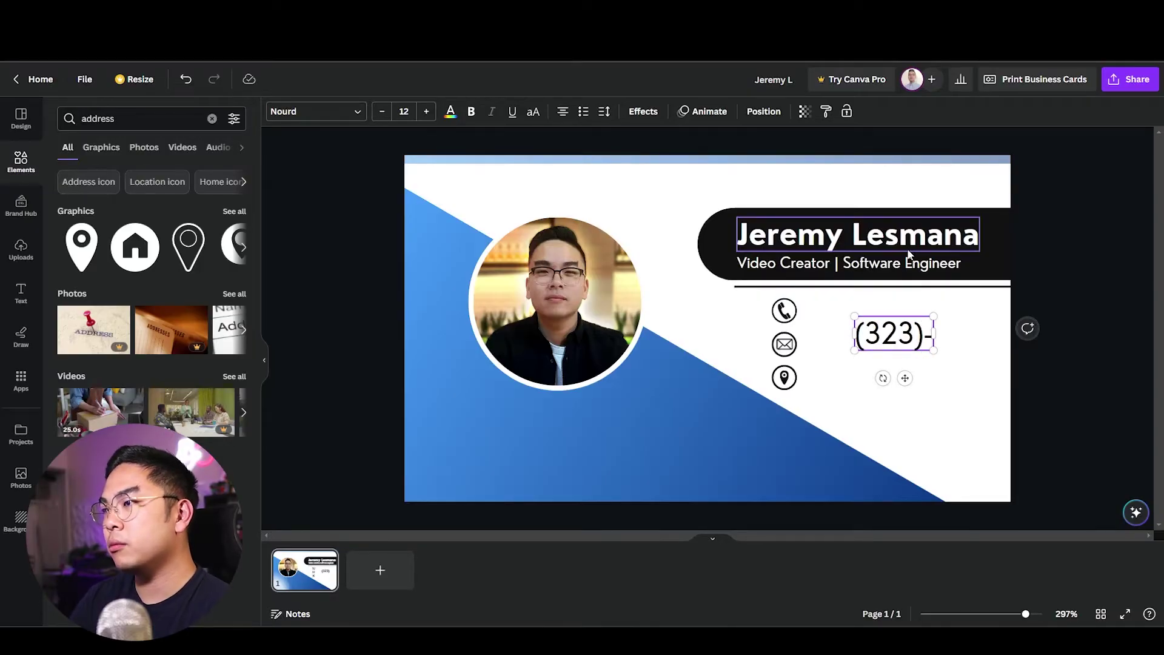
pyautogui.moveTo(1001, 351); pyautogui.dragTo(878, 349)
# Duplicate the number text, replace it with the e-mail address, and place it beside the envelope.
pyautogui.hotkey('ctrl', 'd')
pyautogui.doubleClick(877, 349)
pyautogui.press('BackSpace')
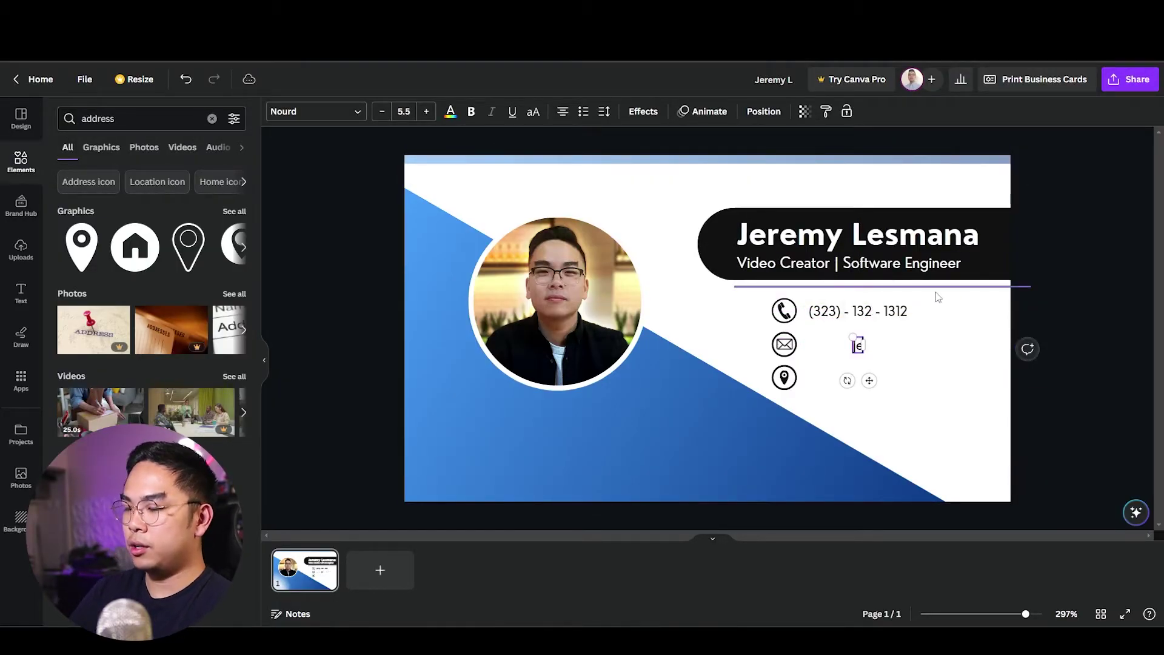
pyautogui.write('.com')
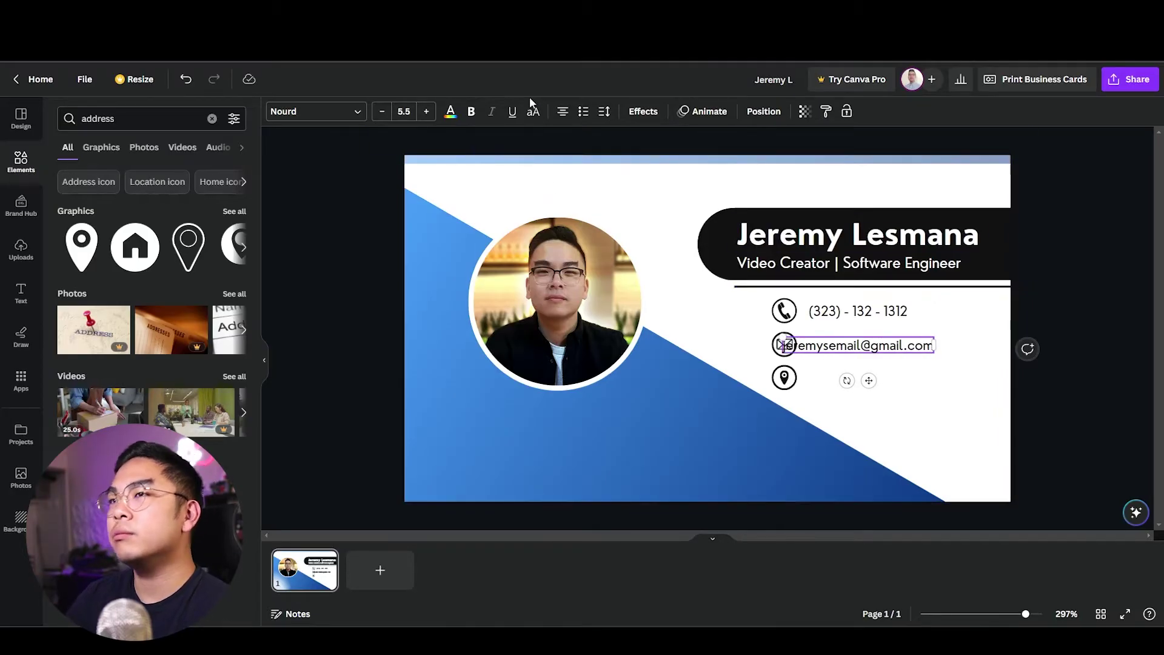
pyautogui.click(662, 220)
pyautogui.moveTo(798, 349); pyautogui.dragTo(838, 345)
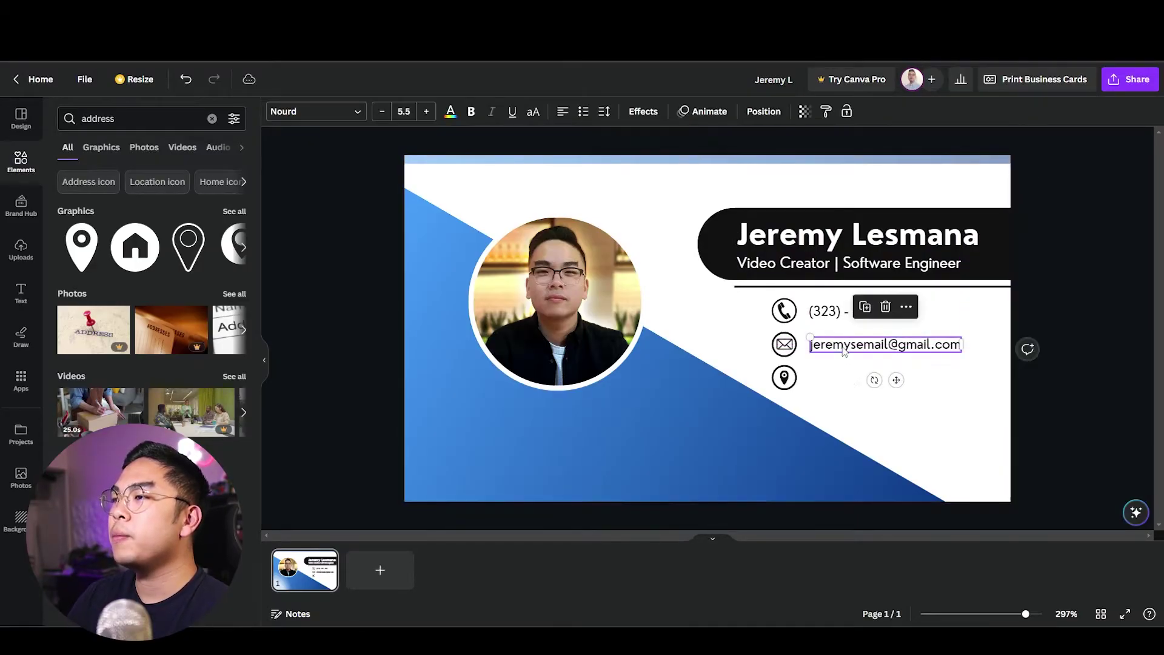
# Copy the e-mail text onto the location-pin row for the address and select the whole contact group.
pyautogui.hotkey('ctrl', 'd')
pyautogui.moveTo(857, 372); pyautogui.dragTo(828, 377)
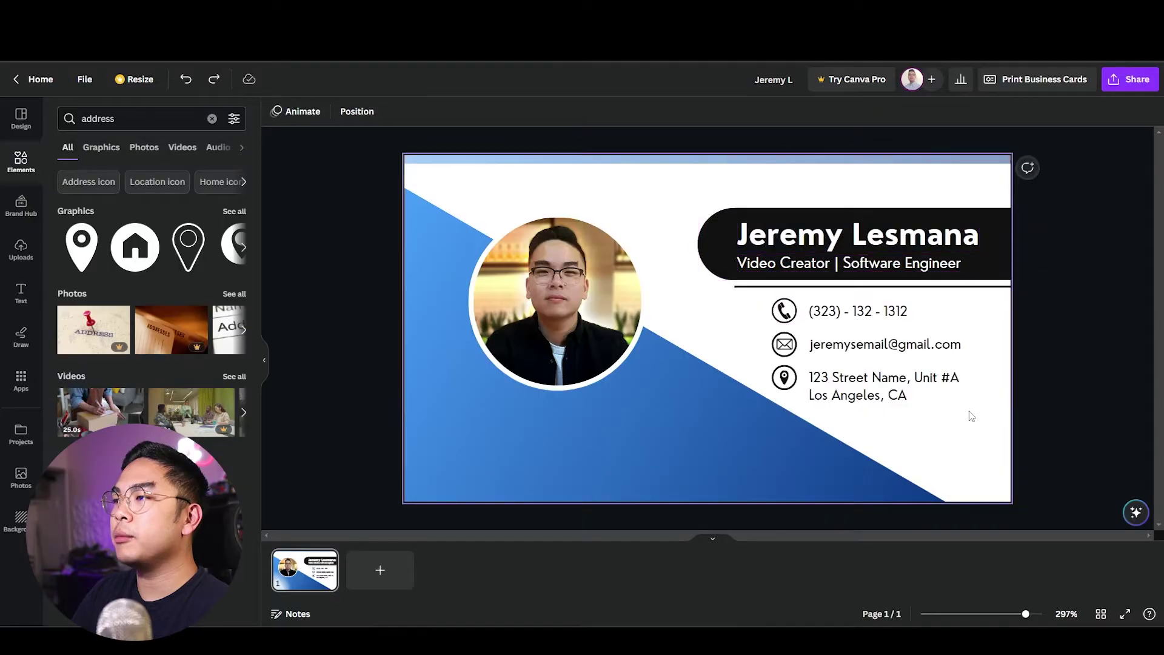
pyautogui.moveTo(992, 406); pyautogui.dragTo(819, 309)
# Duplicate the two-line address text and move the copy to the lower left, below the headshot.
pyautogui.click(962, 431)
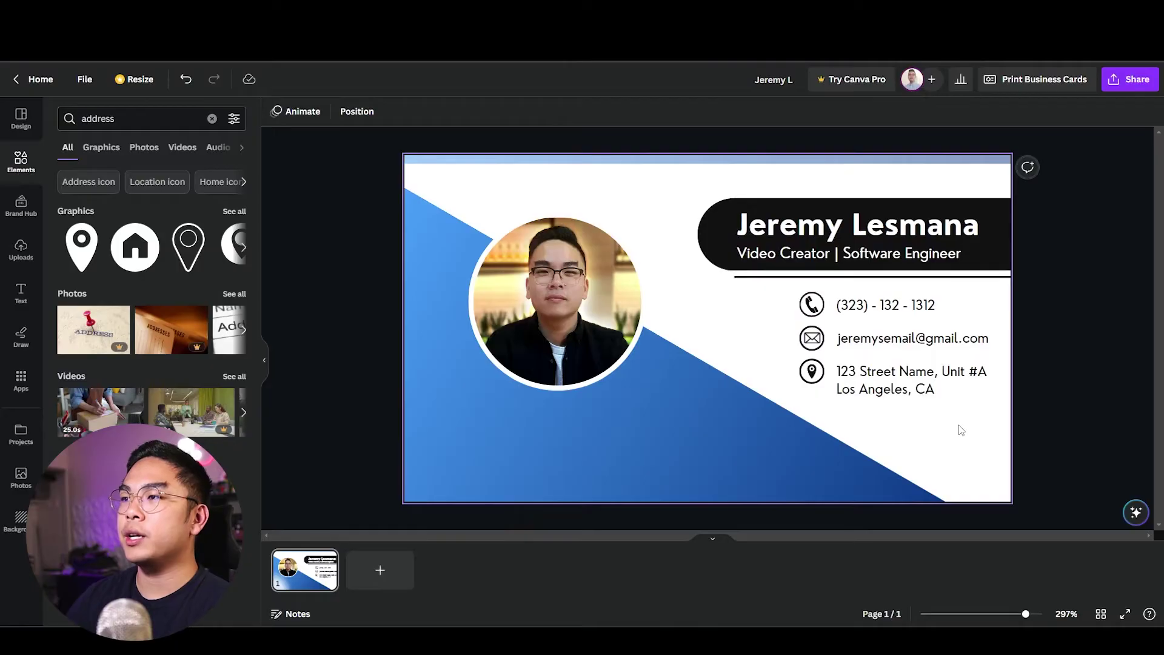
pyautogui.click(910, 379)
pyautogui.hotkey('ctrl', 'd')
pyautogui.moveTo(946, 404); pyautogui.dragTo(496, 425)
pyautogui.doubleClick(507, 431)
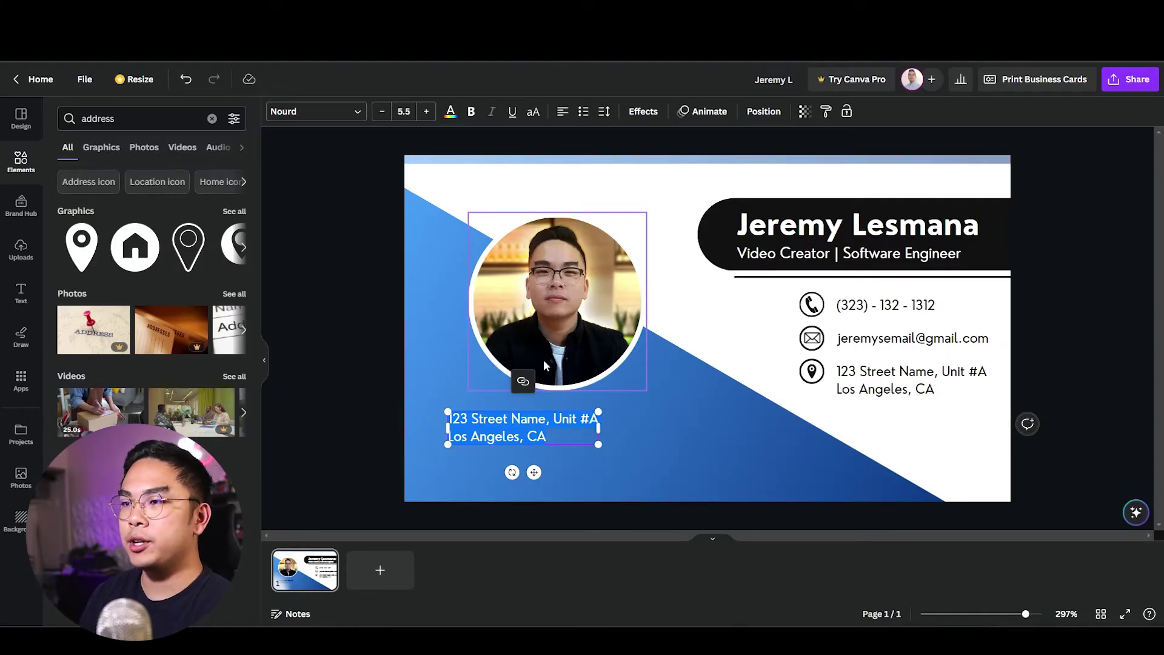
# Replace the copied text with a bold white 'Specialties:' heading.
pyautogui.write('Specialties')
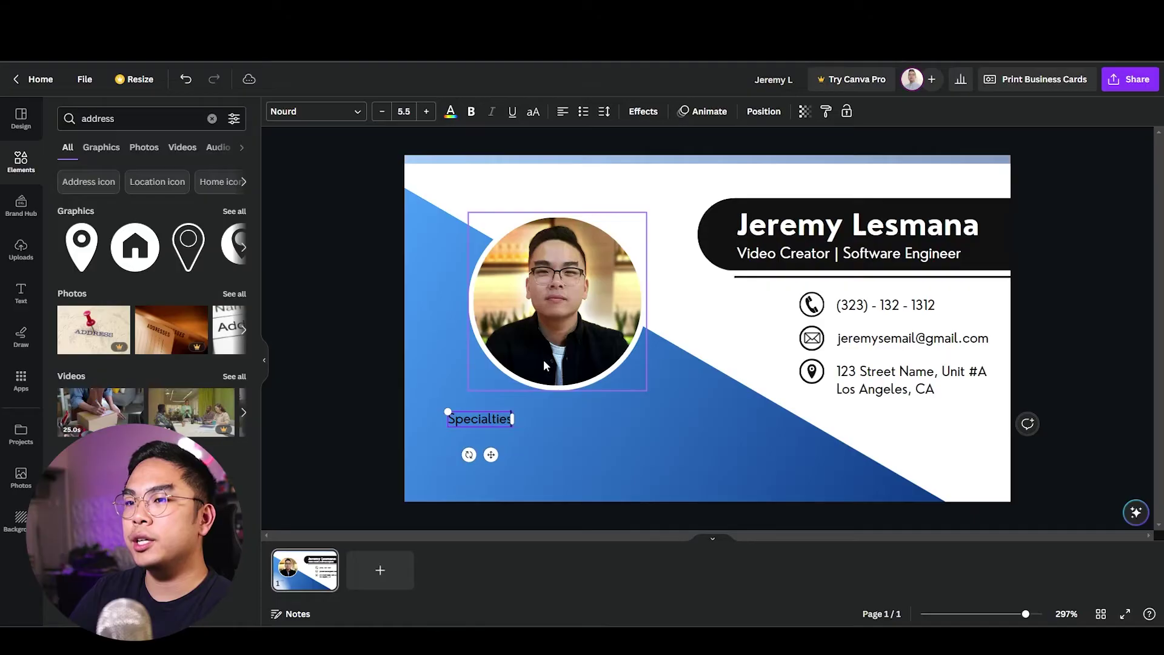
pyautogui.write(':')
pyautogui.hotkey('ctrl', 'a')
pyautogui.hotkey('ctrl', 'b')
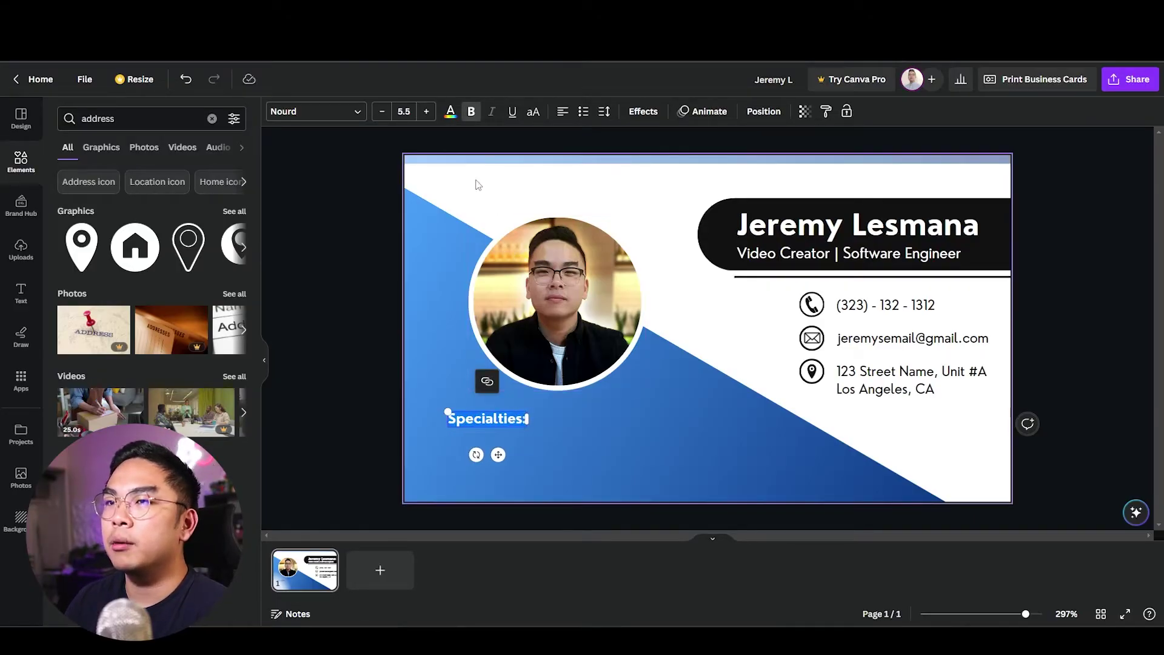
pyautogui.click(450, 115)
pyautogui.press('Escape')
# Move the 'Specialties:' heading up just beneath the circular headshot.
pyautogui.click(483, 413)
pyautogui.moveTo(484, 412); pyautogui.dragTo(475, 402)
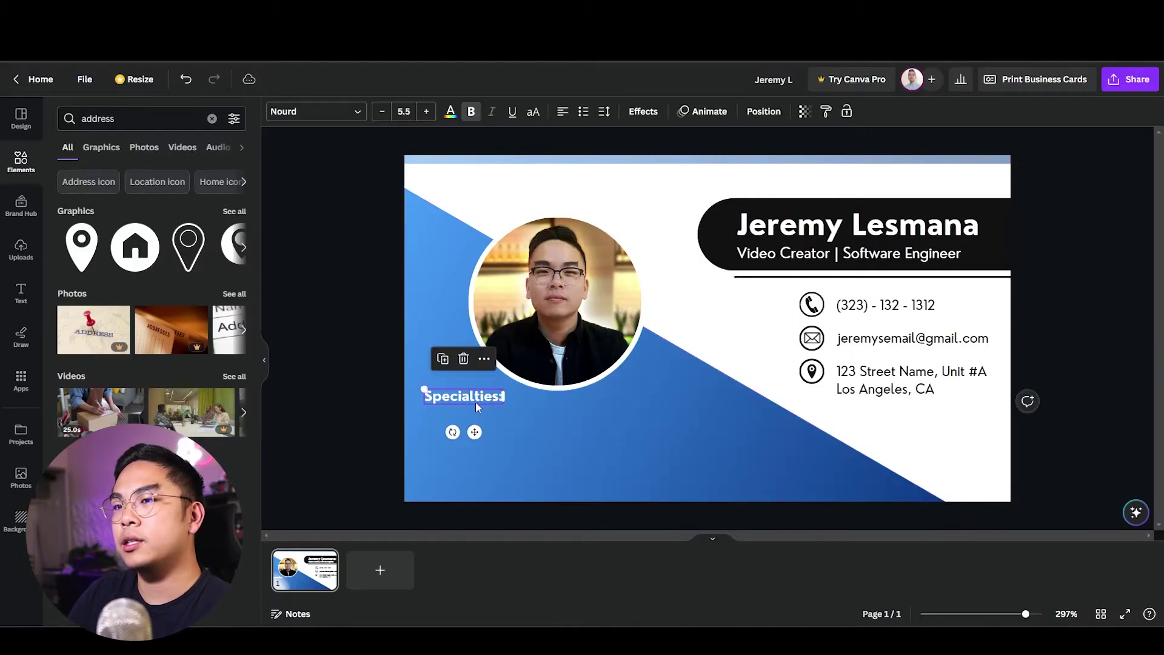
pyautogui.click(432, 406)
pyautogui.click(431, 406)
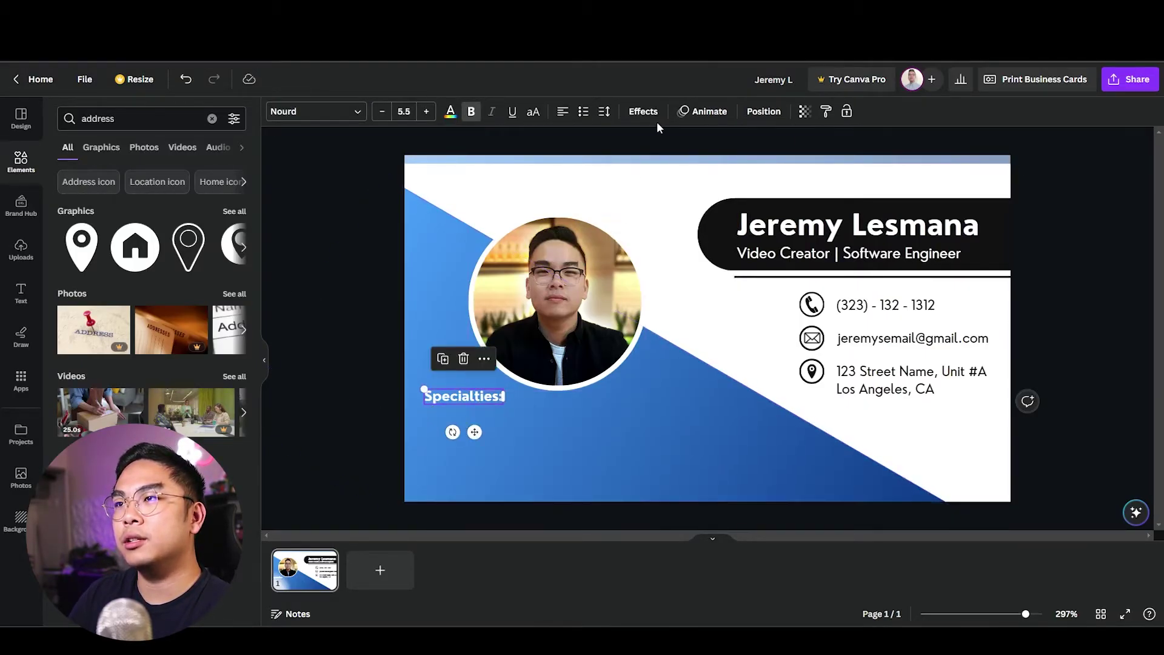
pyautogui.click(644, 111)
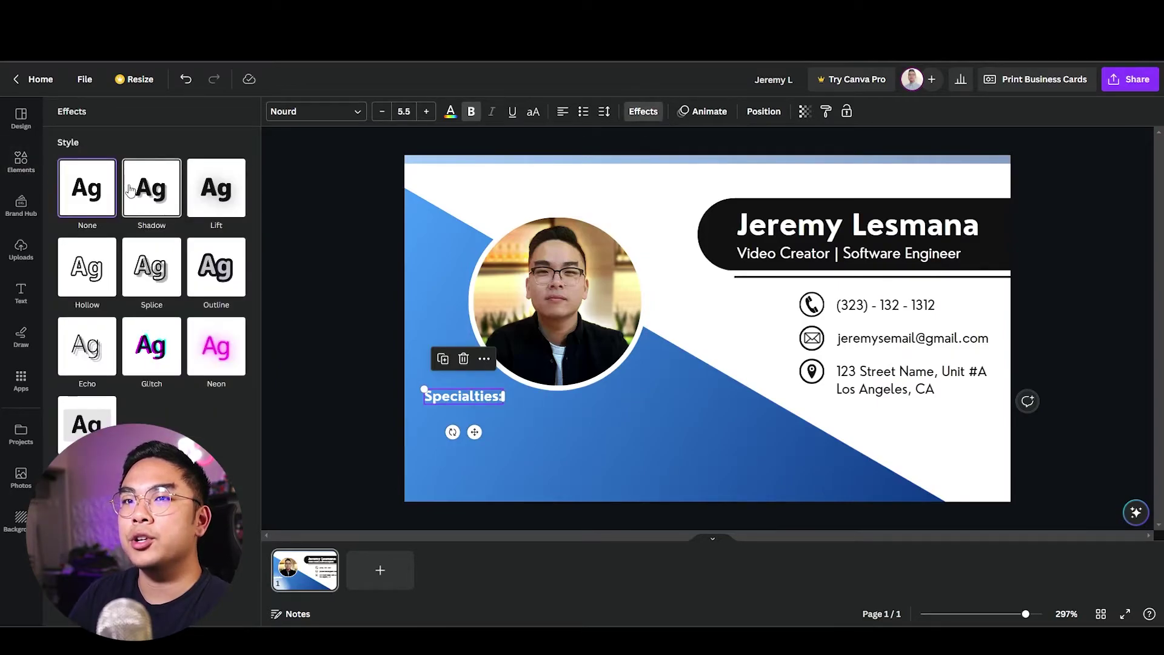
# Apply a Shadow effect in the dark document colour to the 'Specialties:' heading.
pyautogui.click(151, 189)
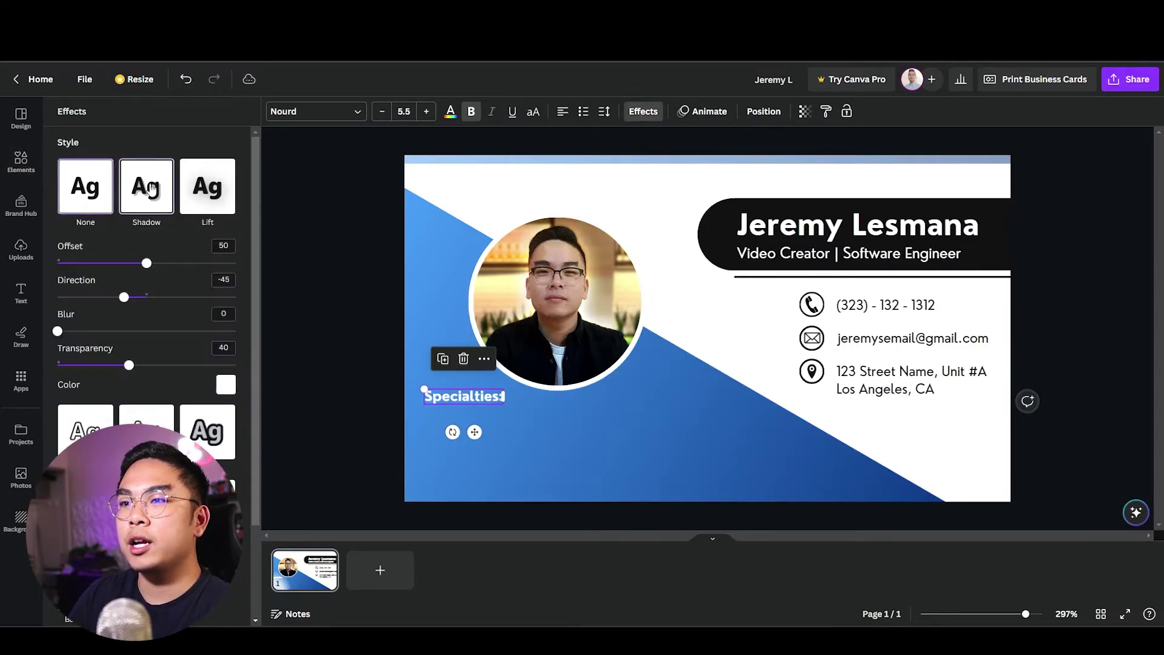
pyautogui.click(225, 386)
pyautogui.click(124, 200)
pyautogui.press('Escape')
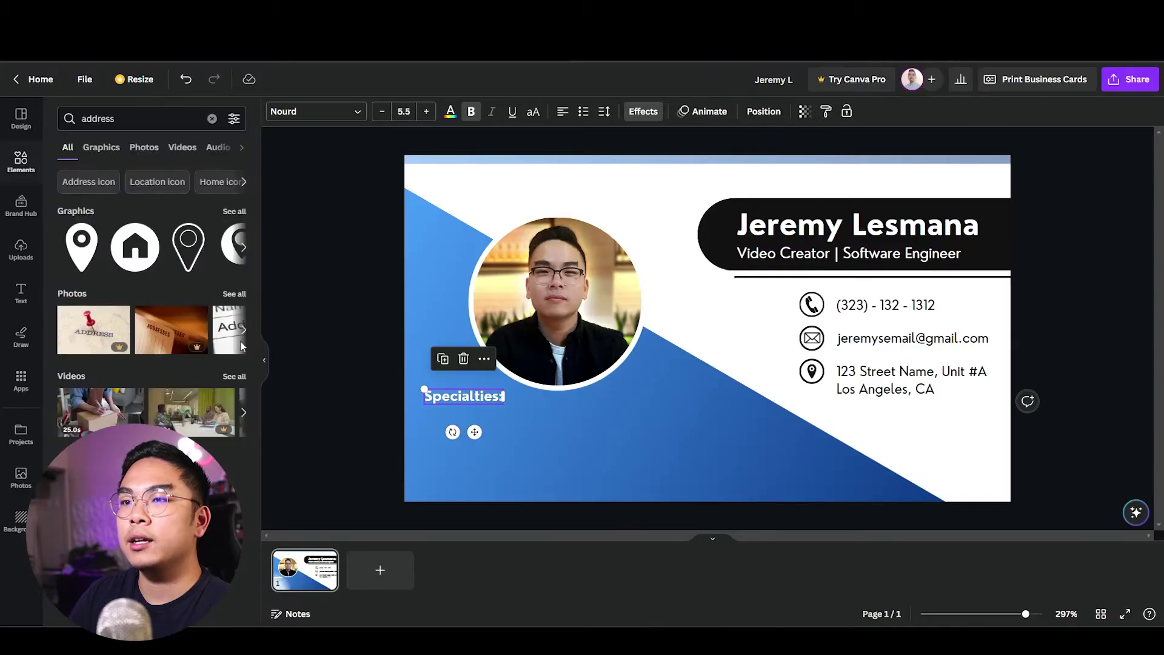